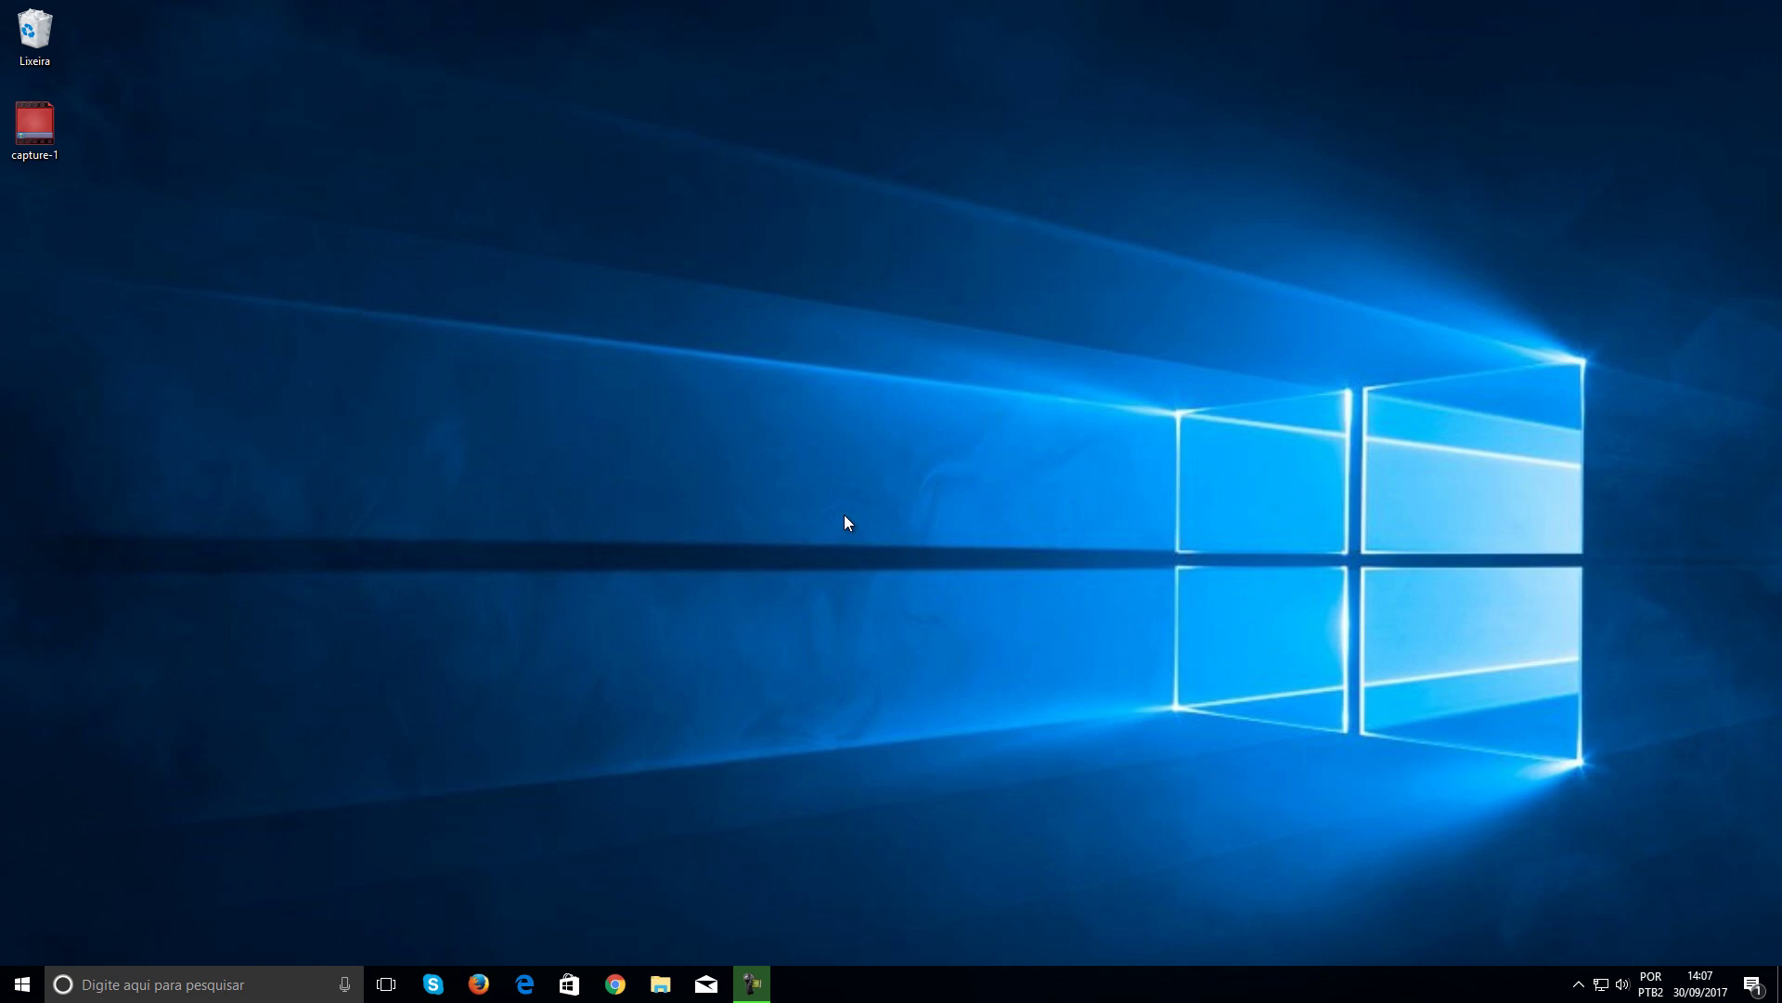
Step: Search Windows for "painel de controle nvidia" and dismiss the search results
click(1578, 984)
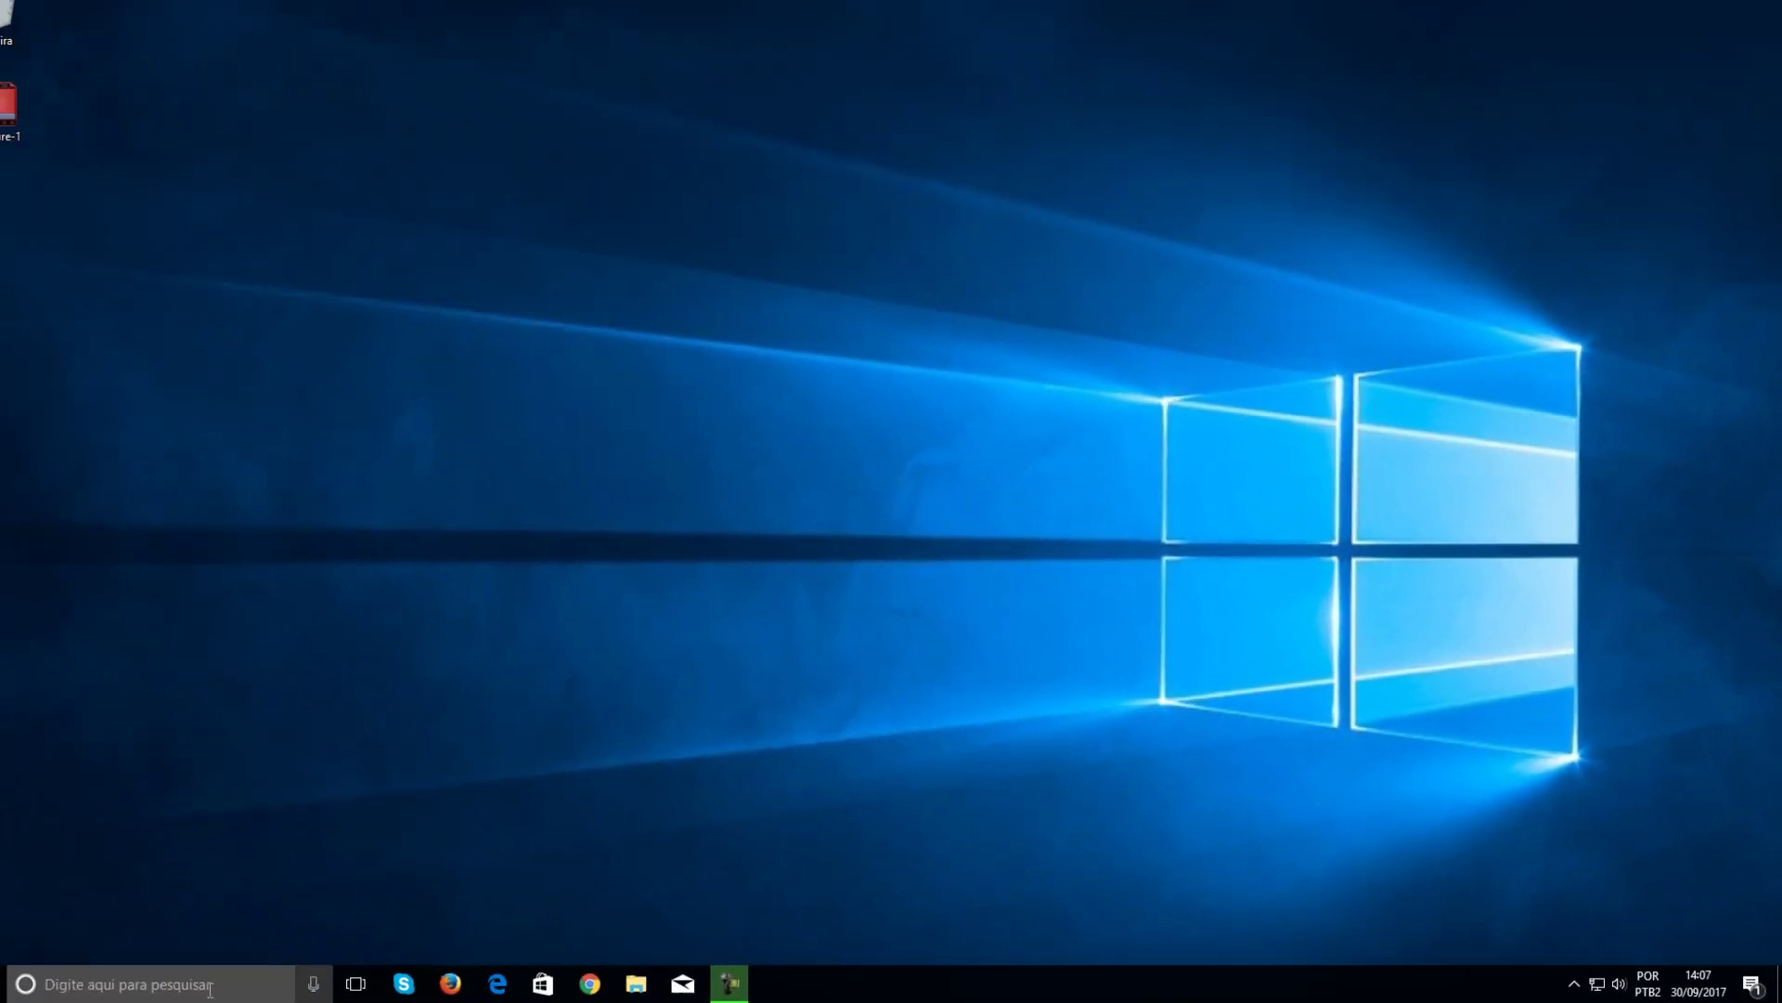
click(243, 986)
text(painel de con)
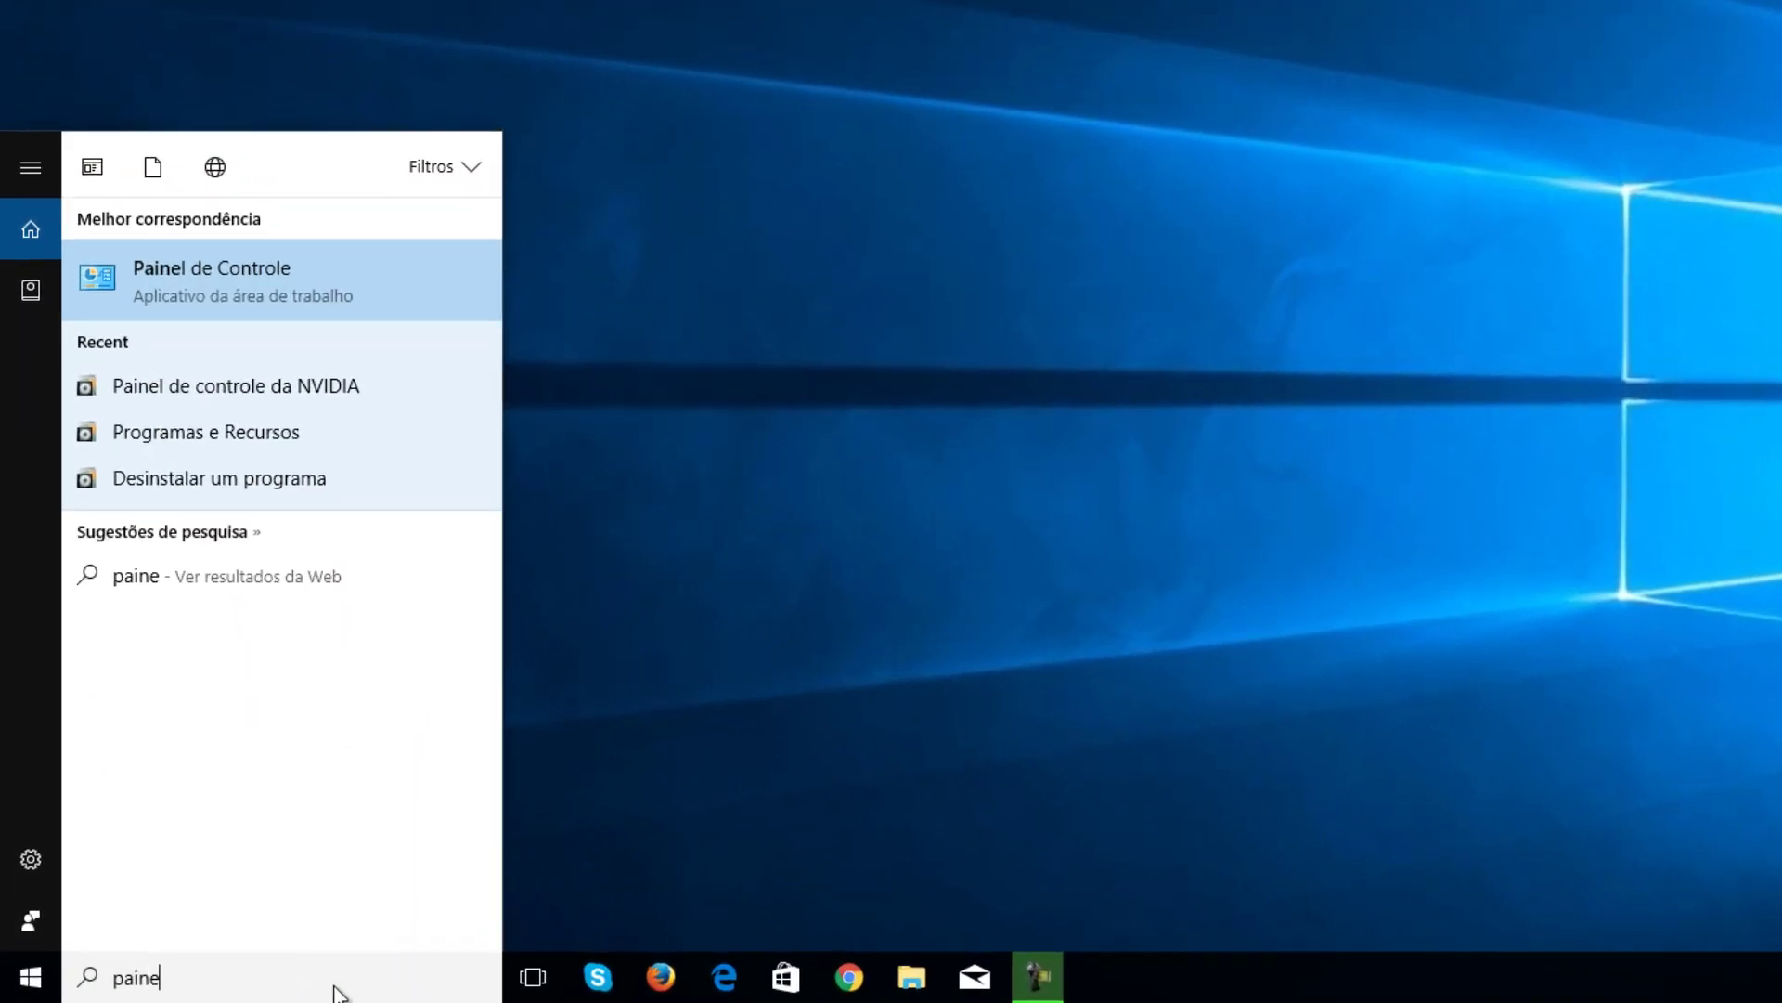
text(trole n)
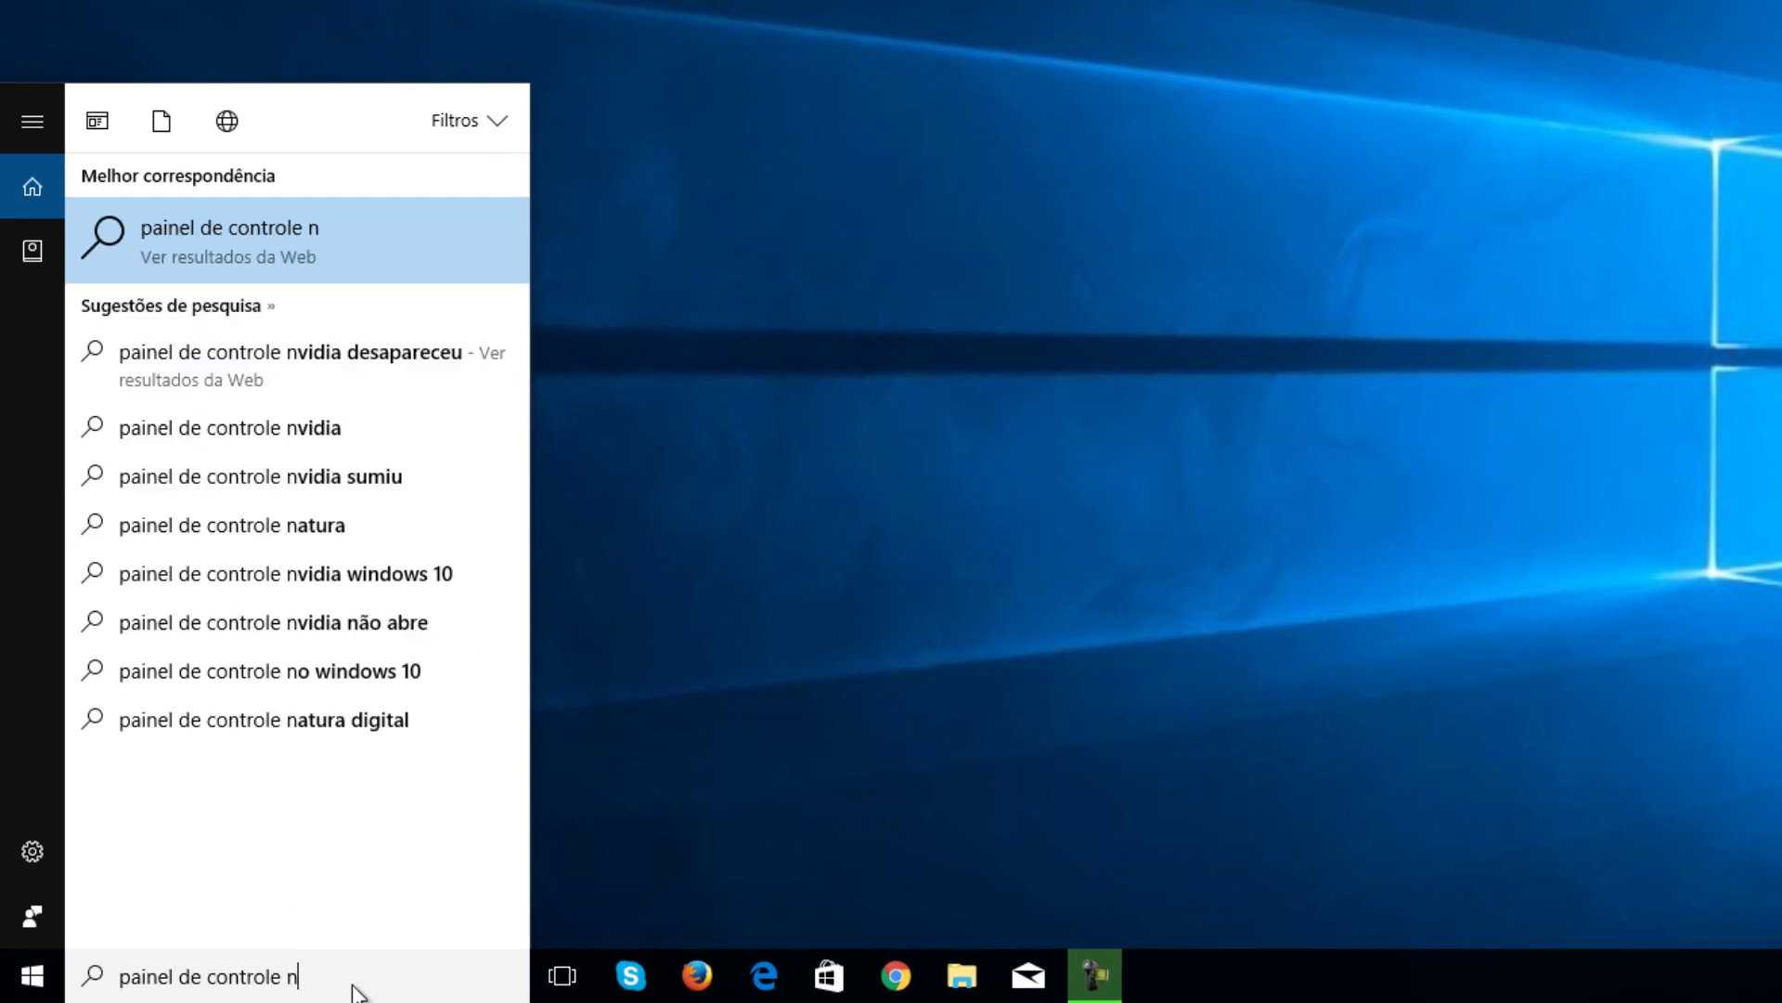
text(vid)
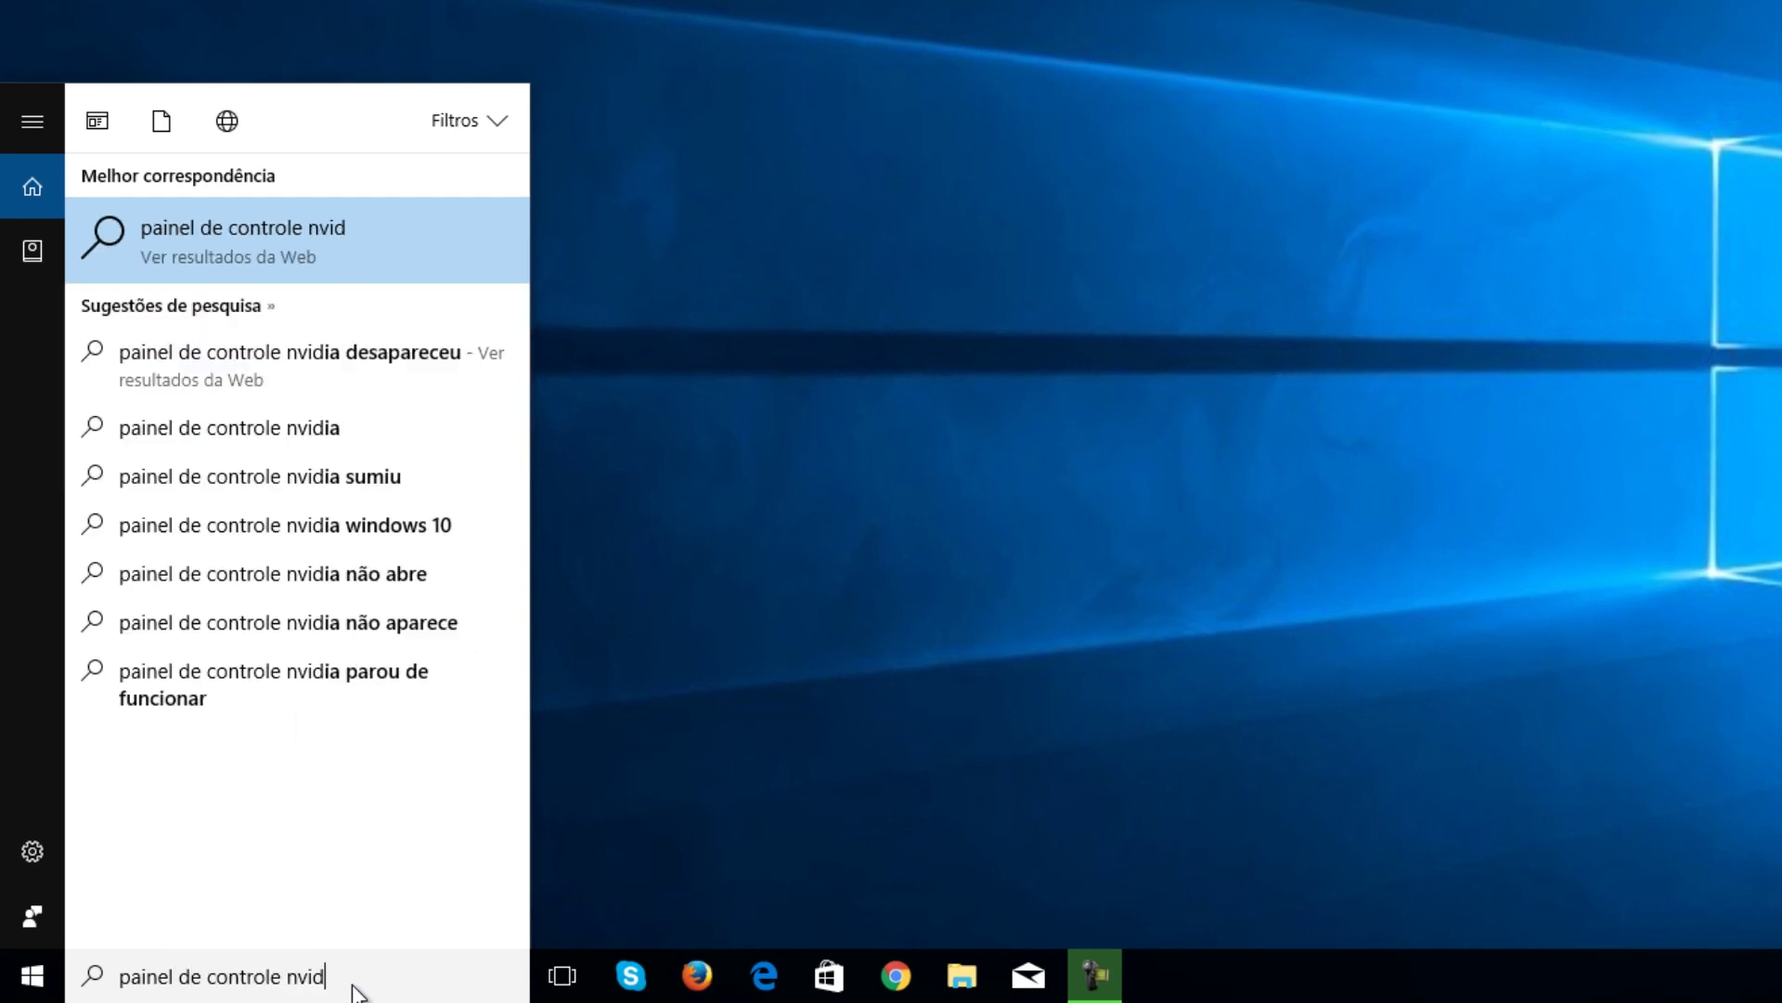
text(ia)
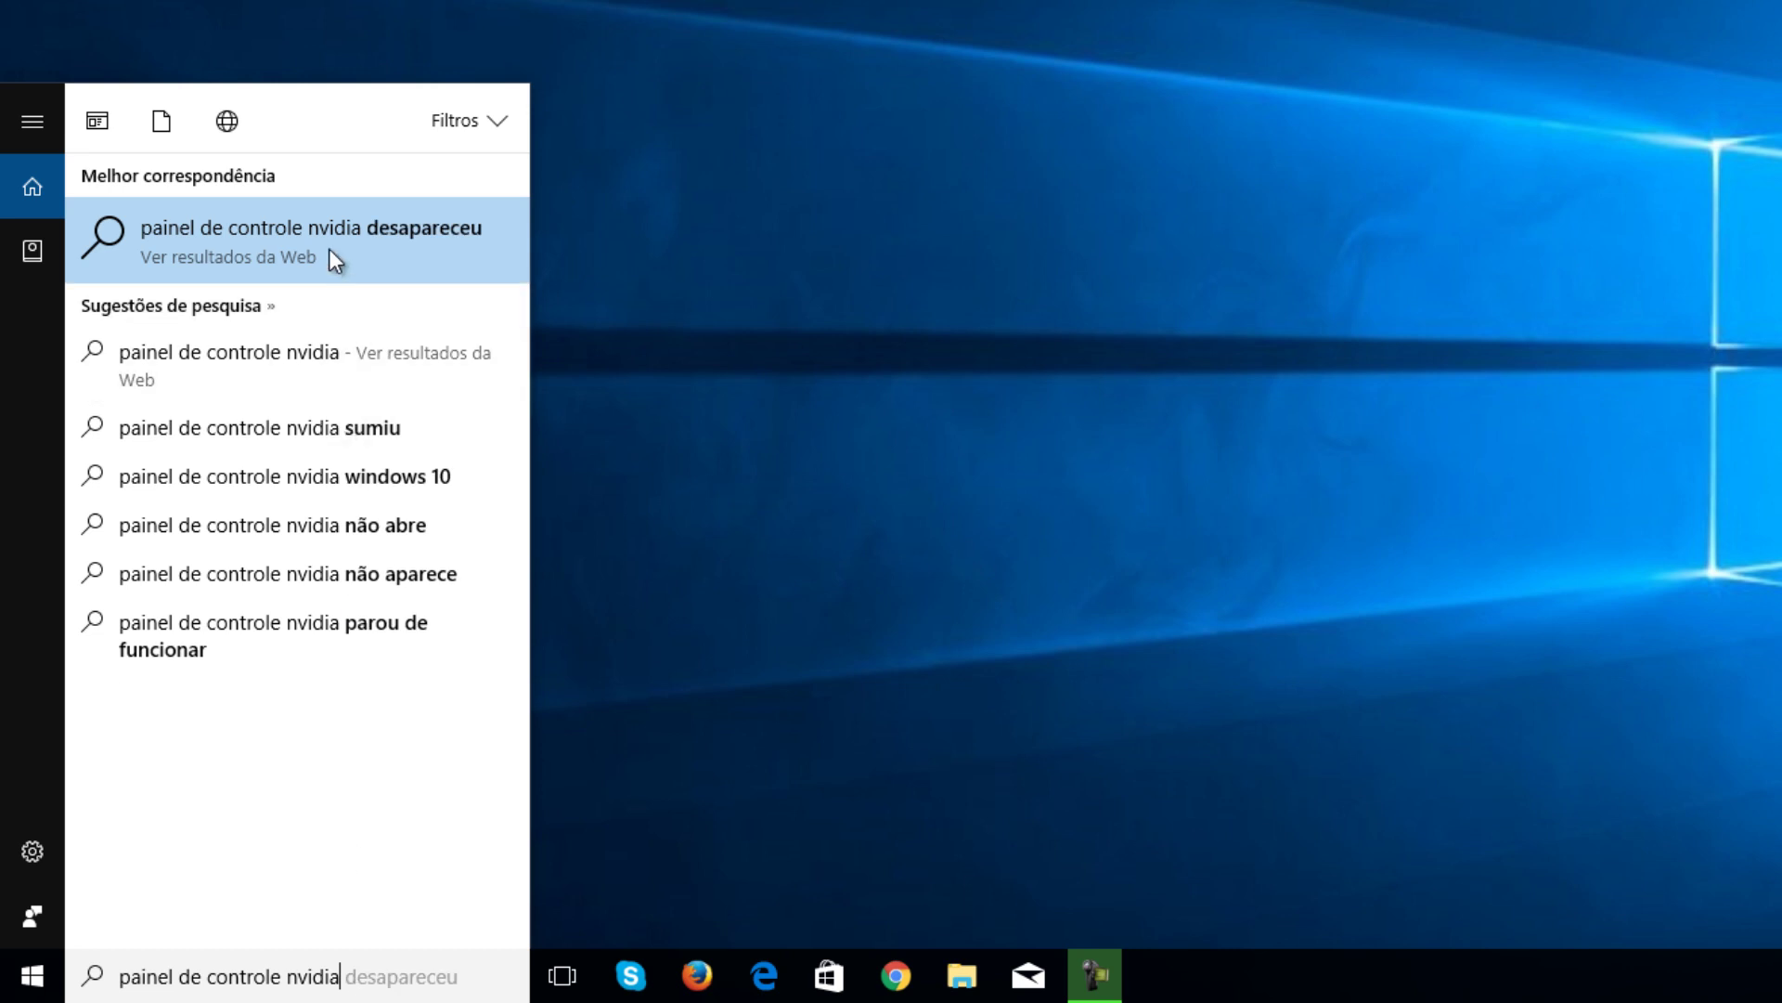
click(805, 427)
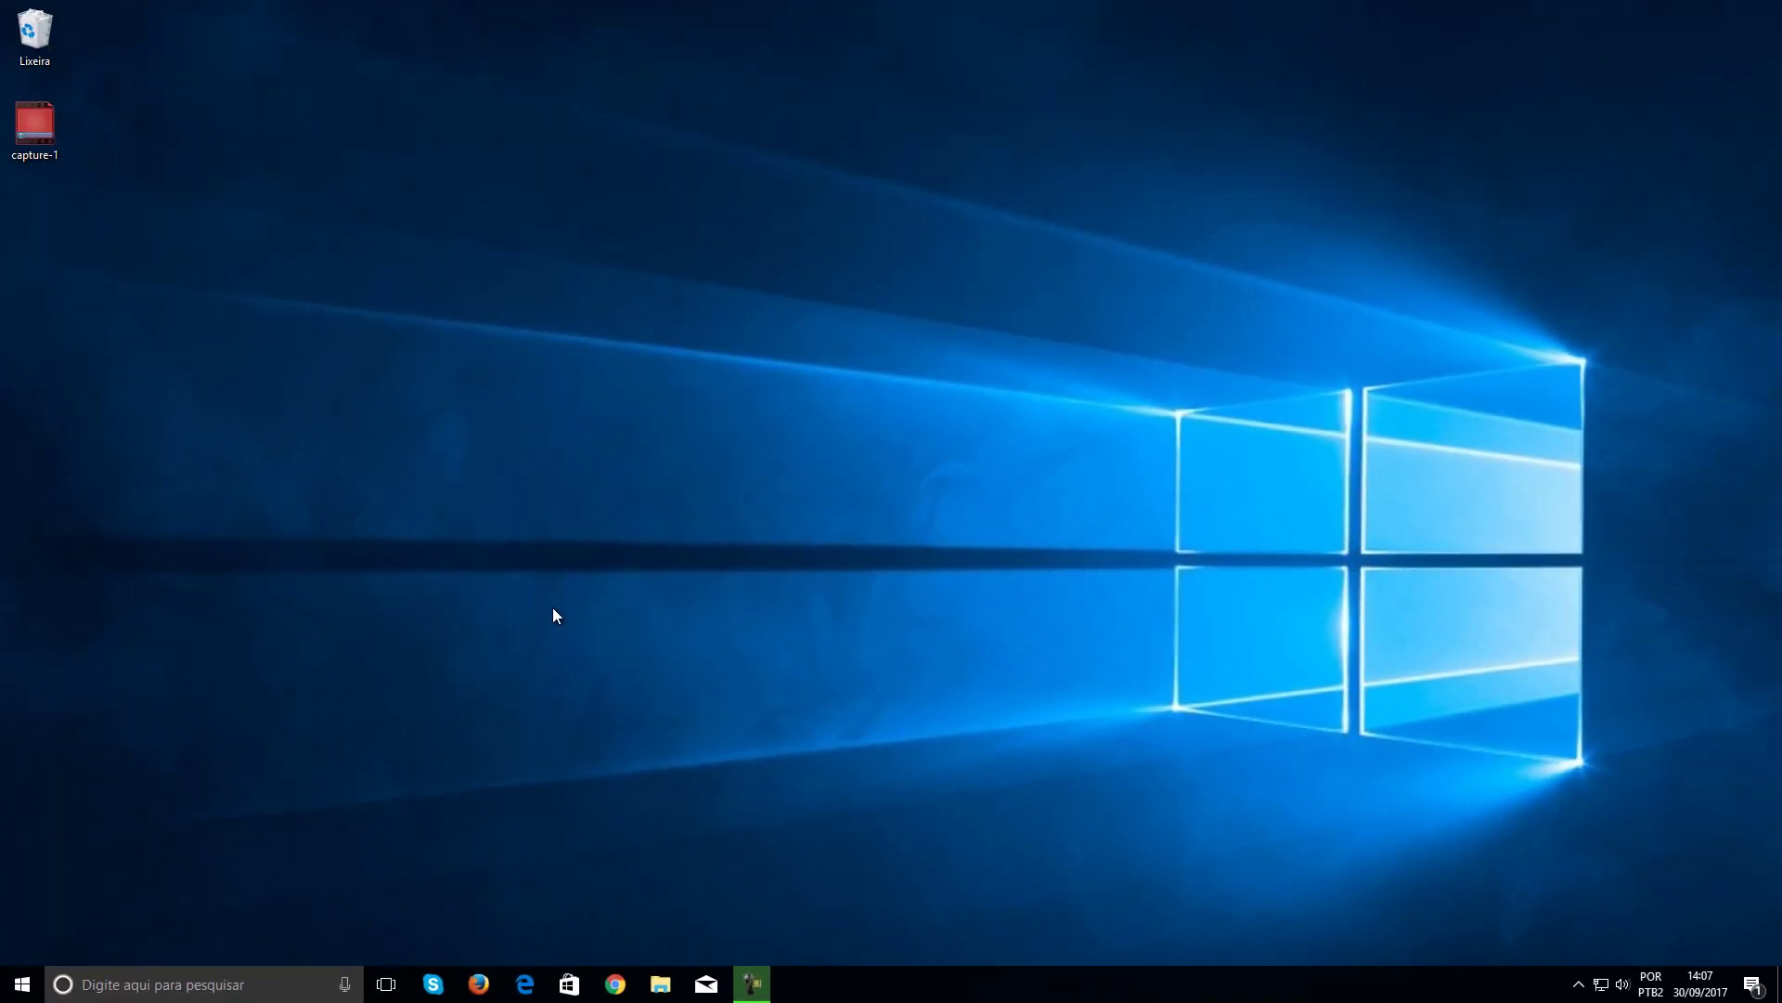
Step: Open the Painel de controle da NVIDIA through Aparência e Personalização in the Windows Control Panel, and maximize its window
click(165, 984)
text(painel)
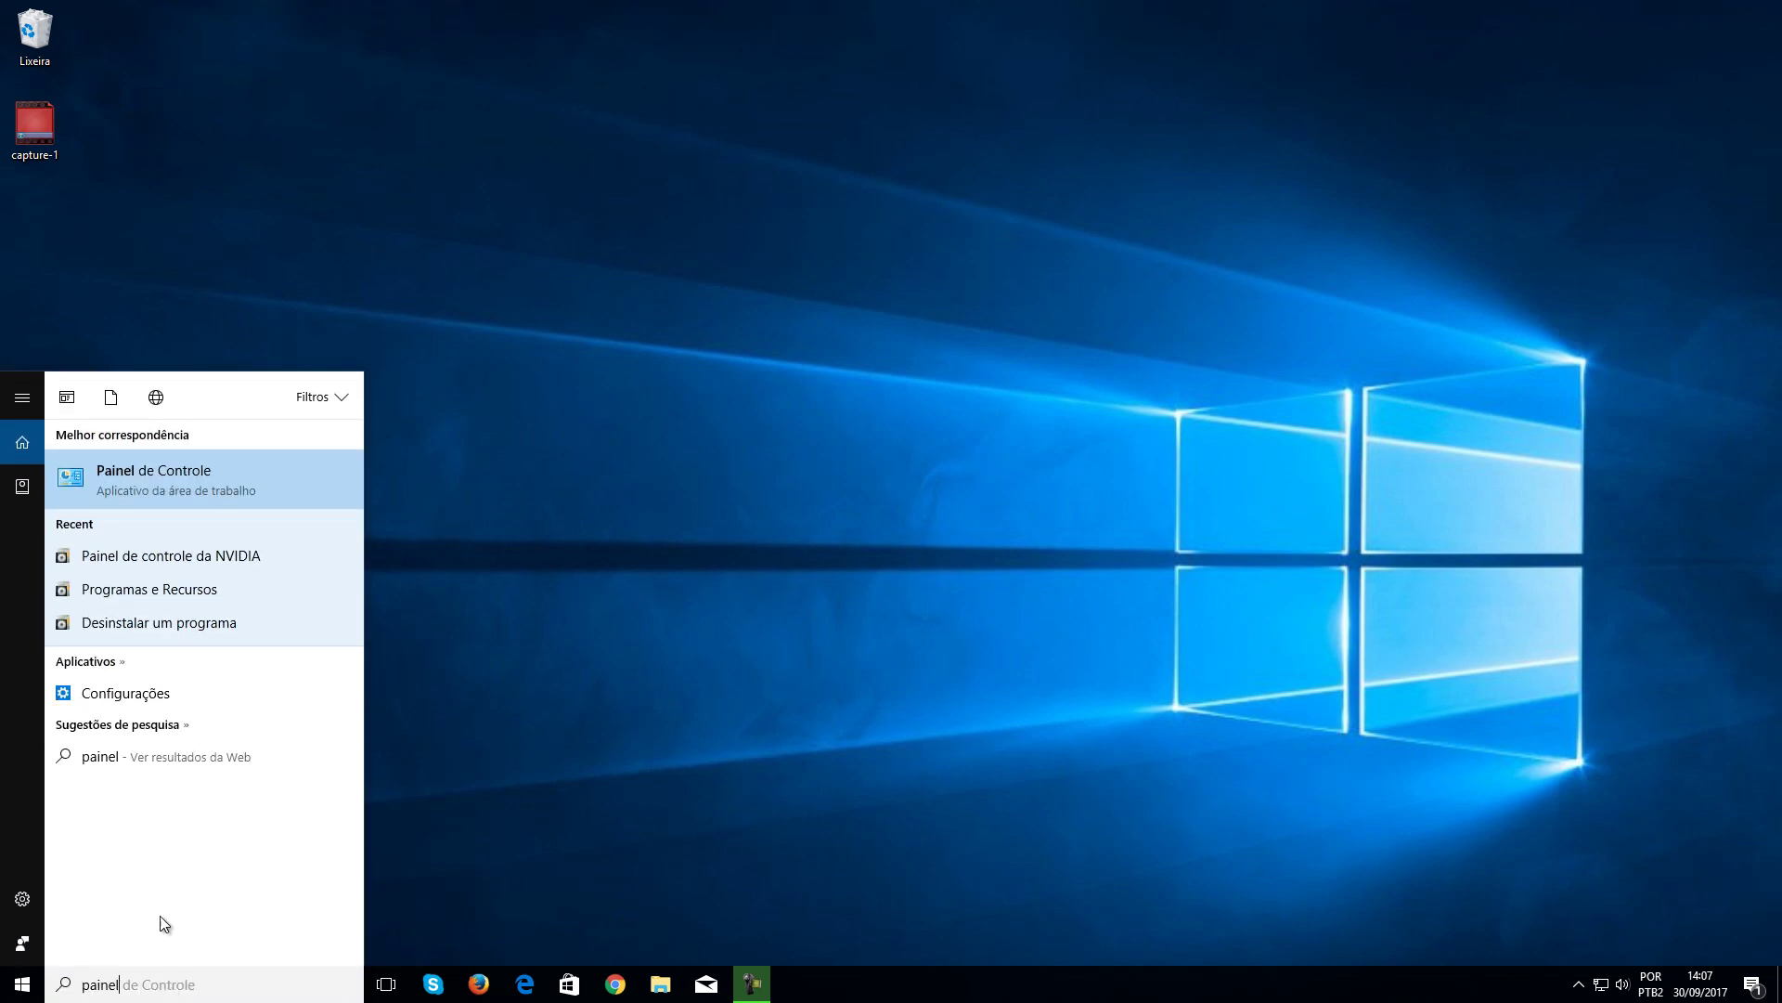
click(149, 477)
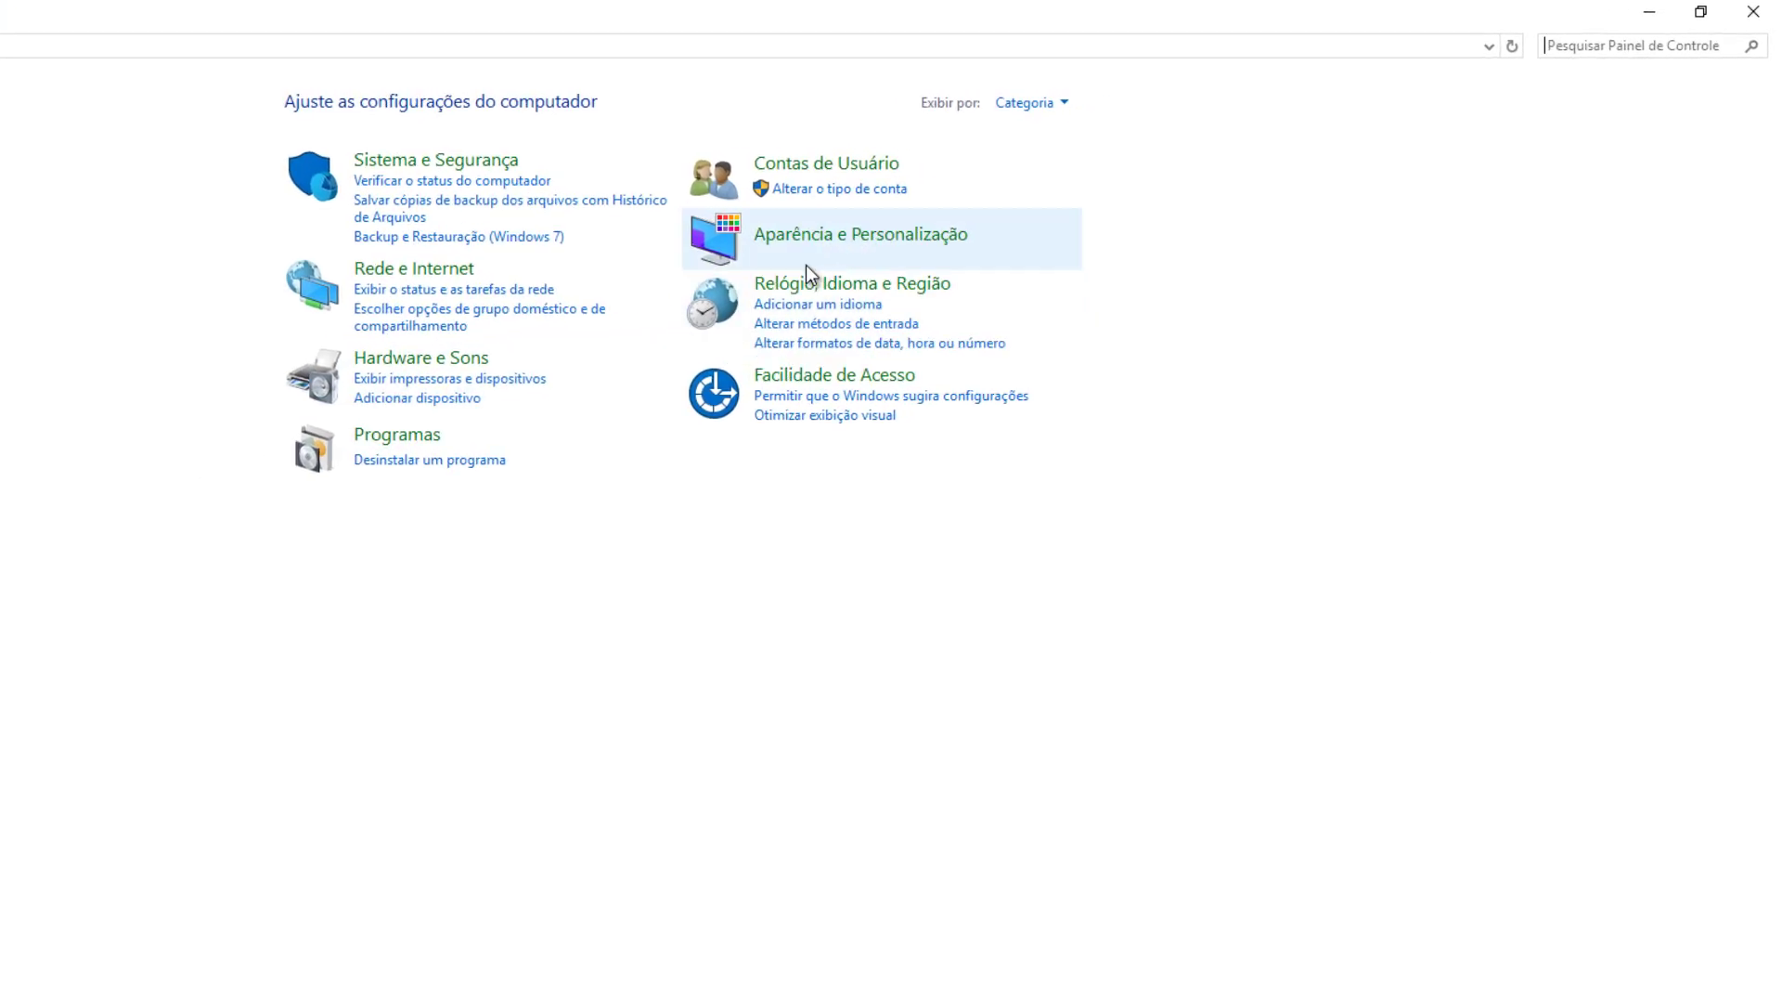
click(986, 202)
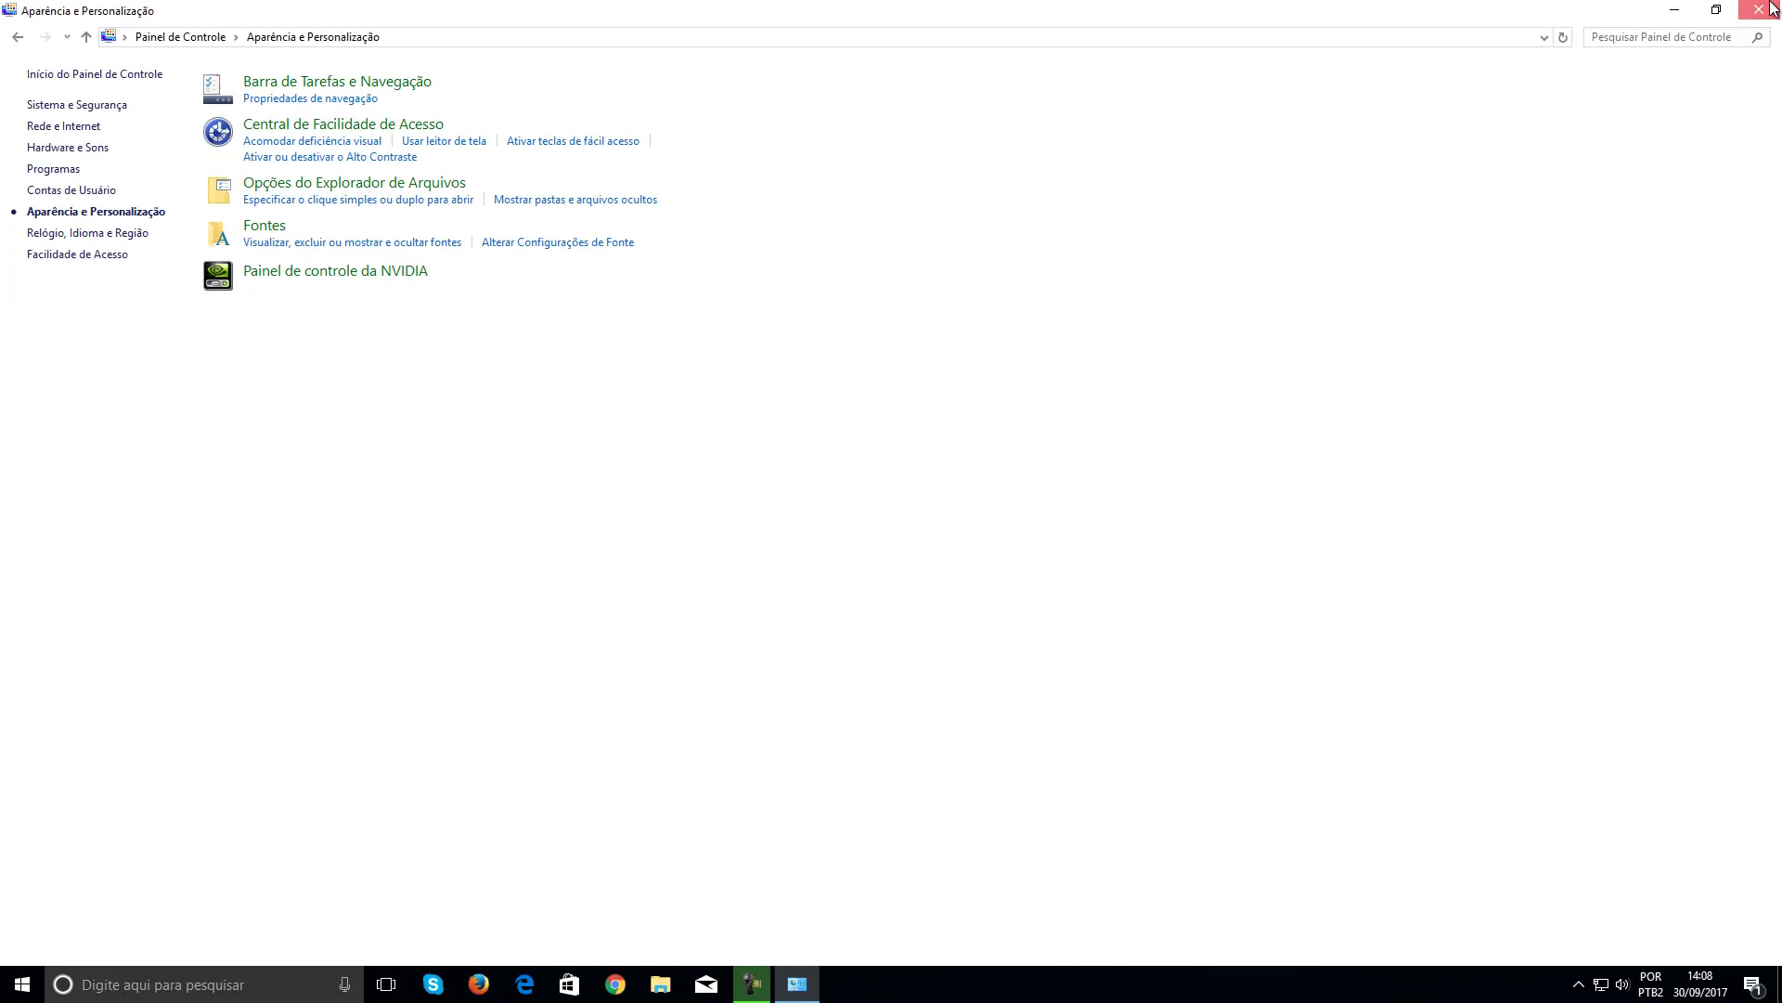
click(1771, 10)
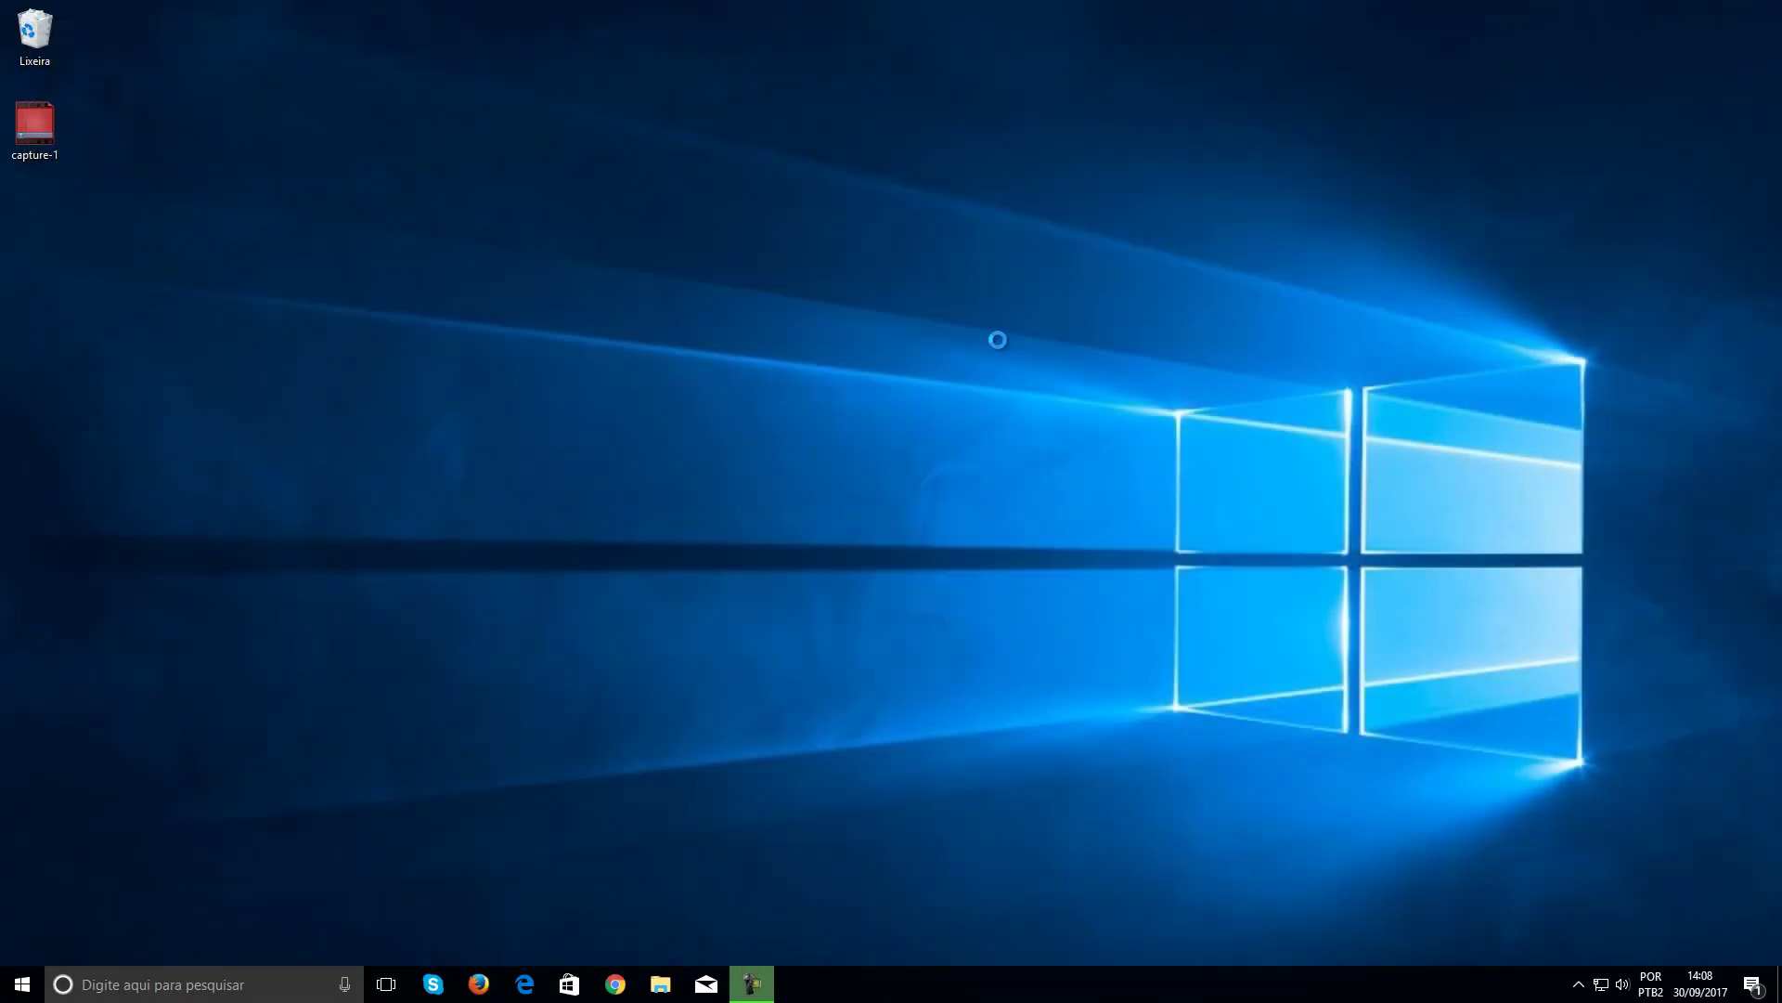
drag(919, 140, 607, 131)
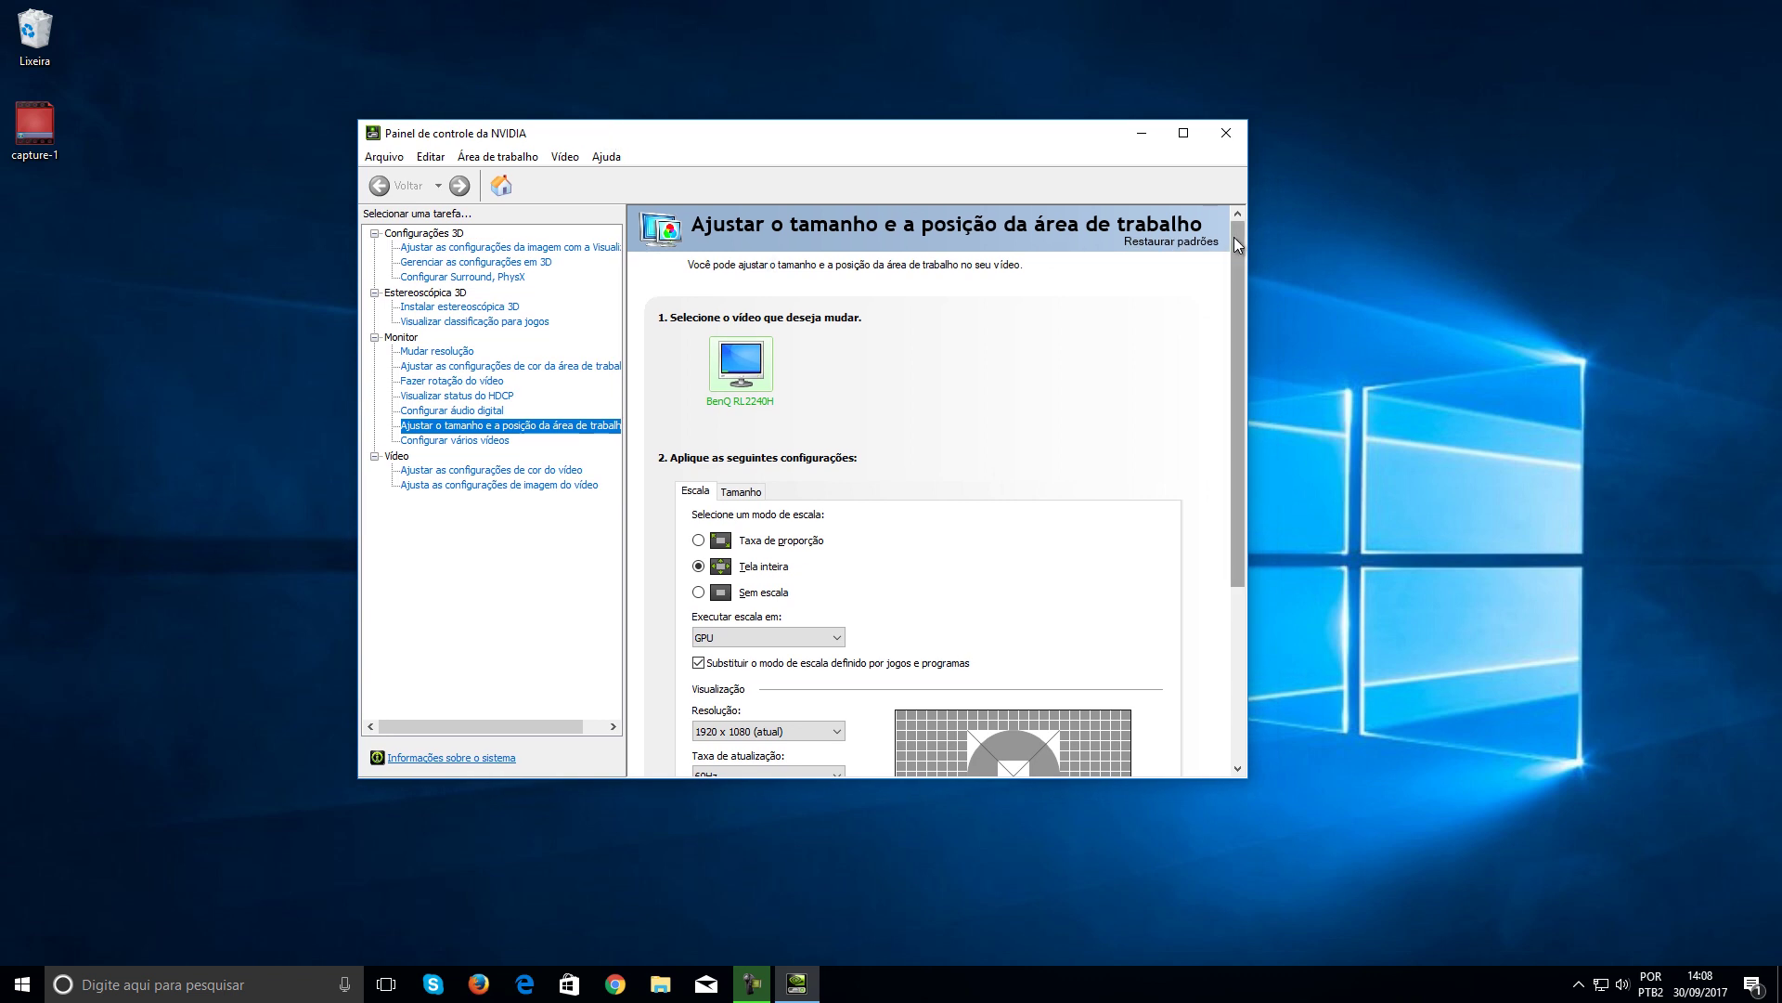
click(1180, 134)
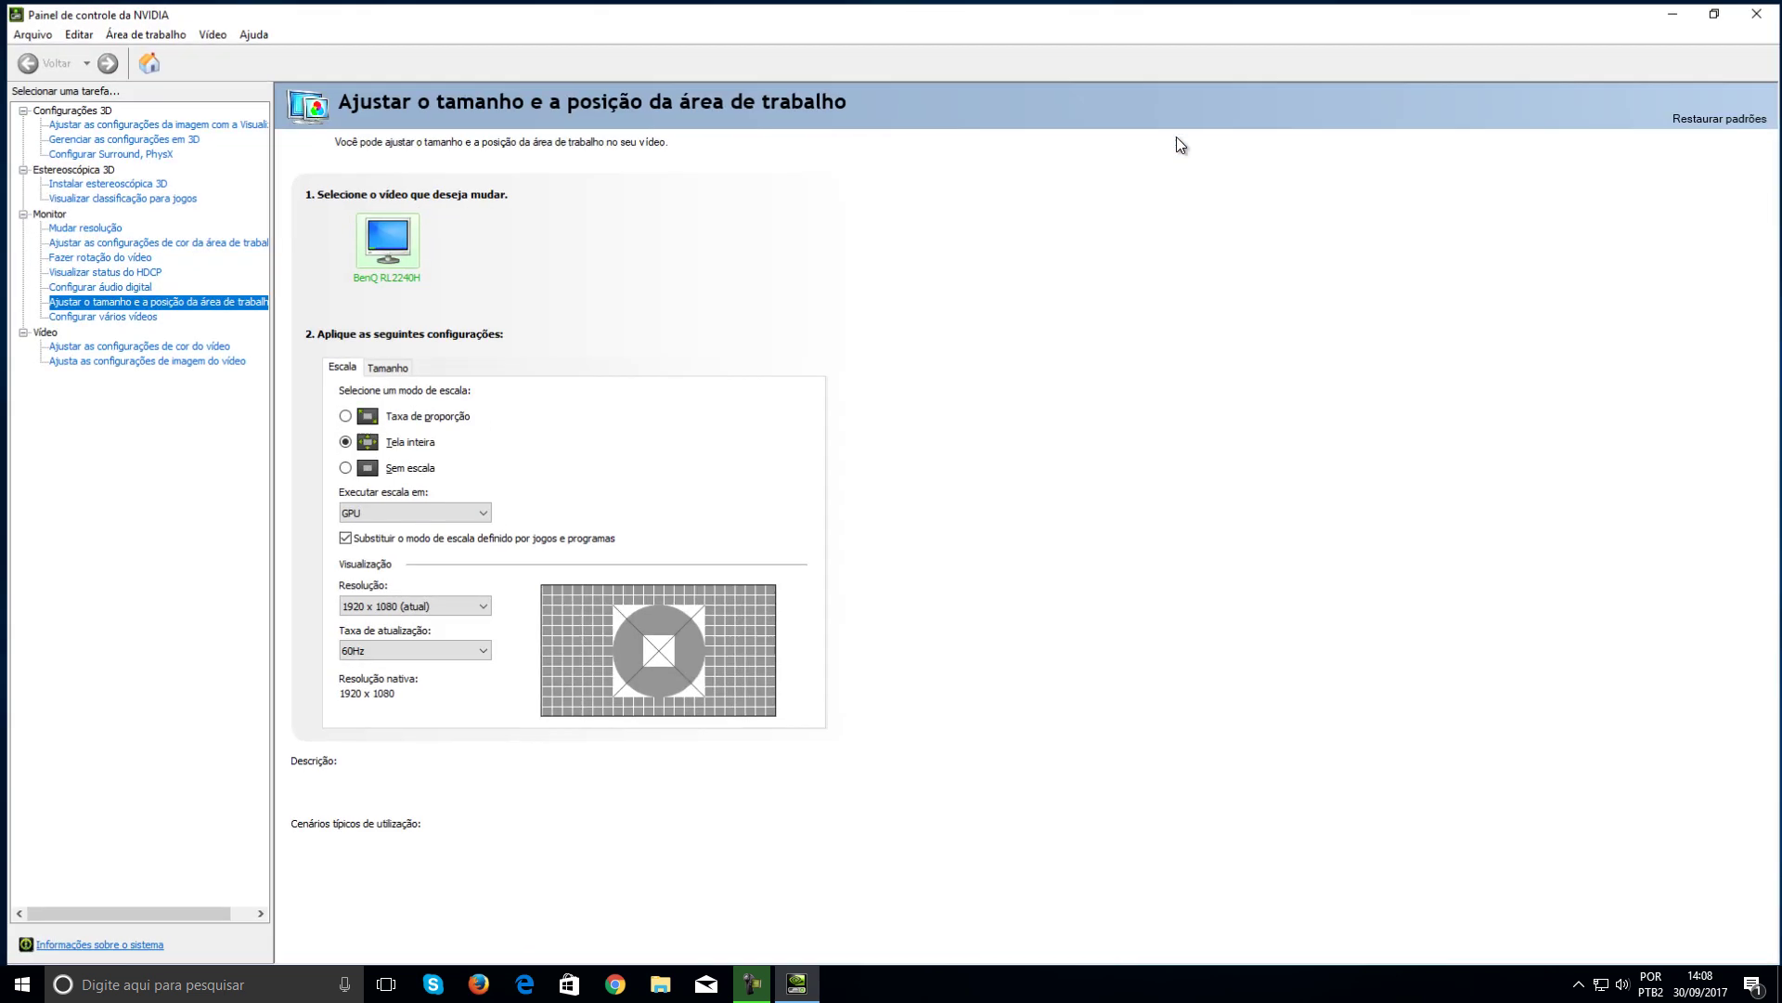
Step: In Gerenciar as configurações em 3D, switch to the program-specific settings and choose Counter-strike: Global Offensive (csgo.exe)
click(106, 125)
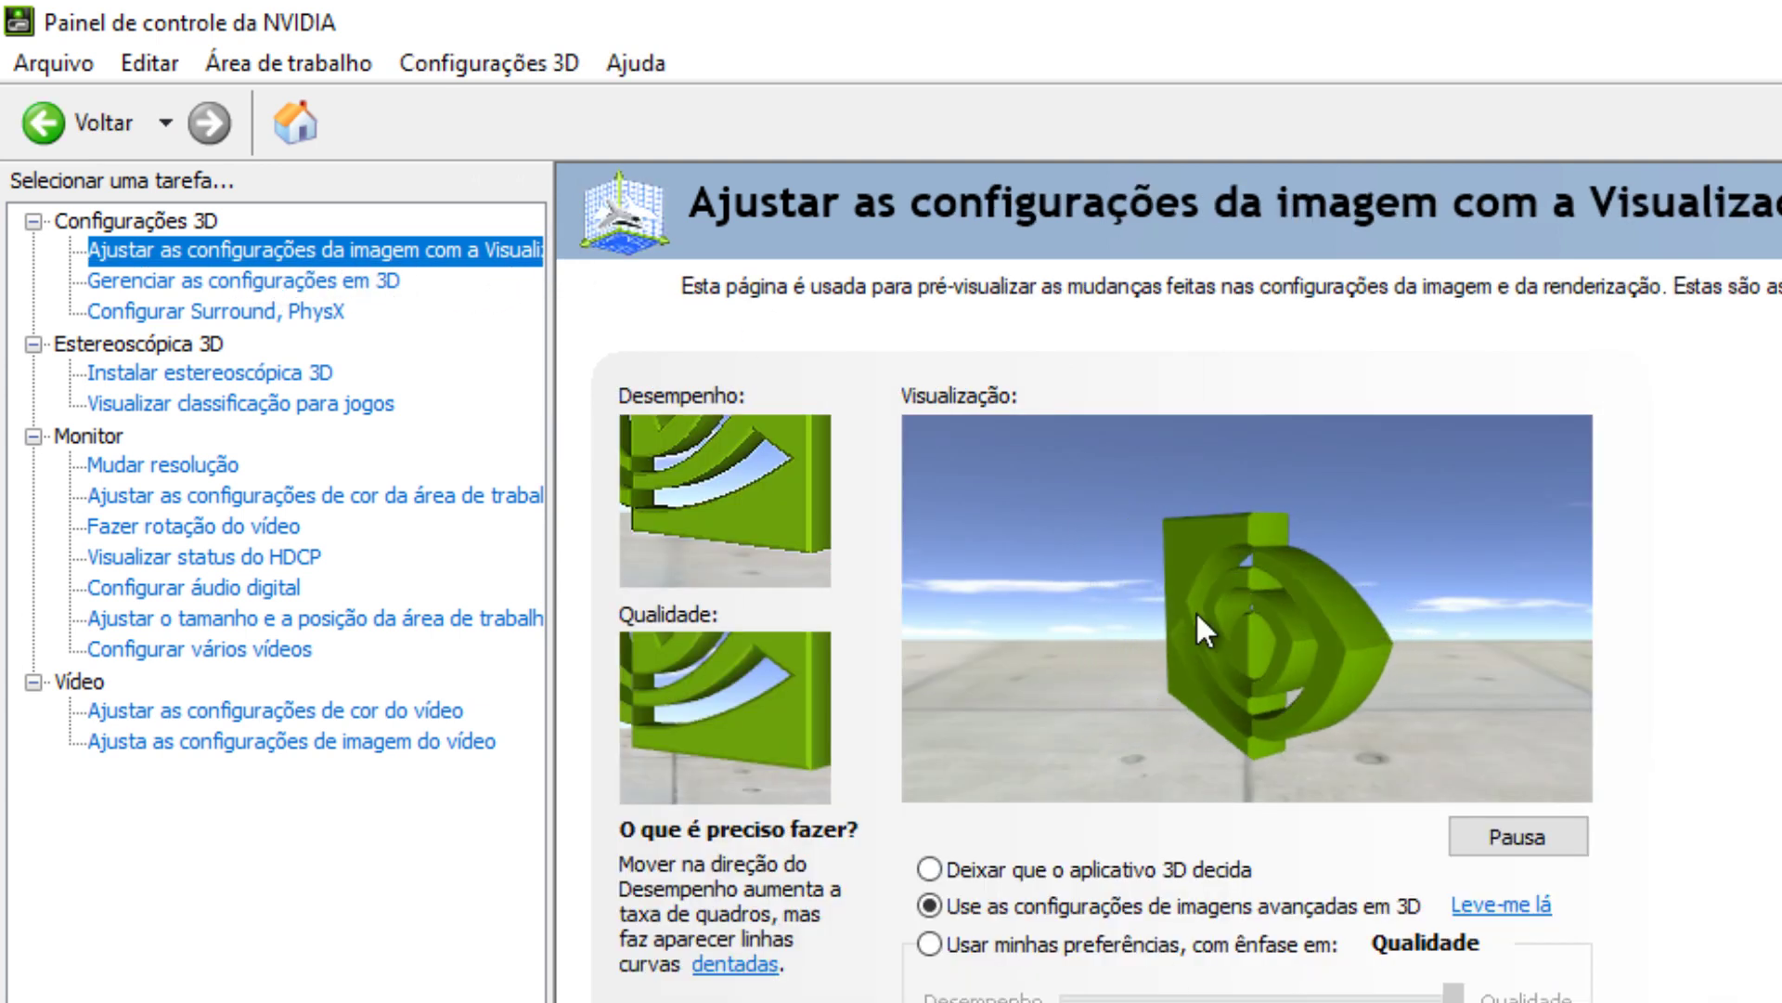
click(206, 282)
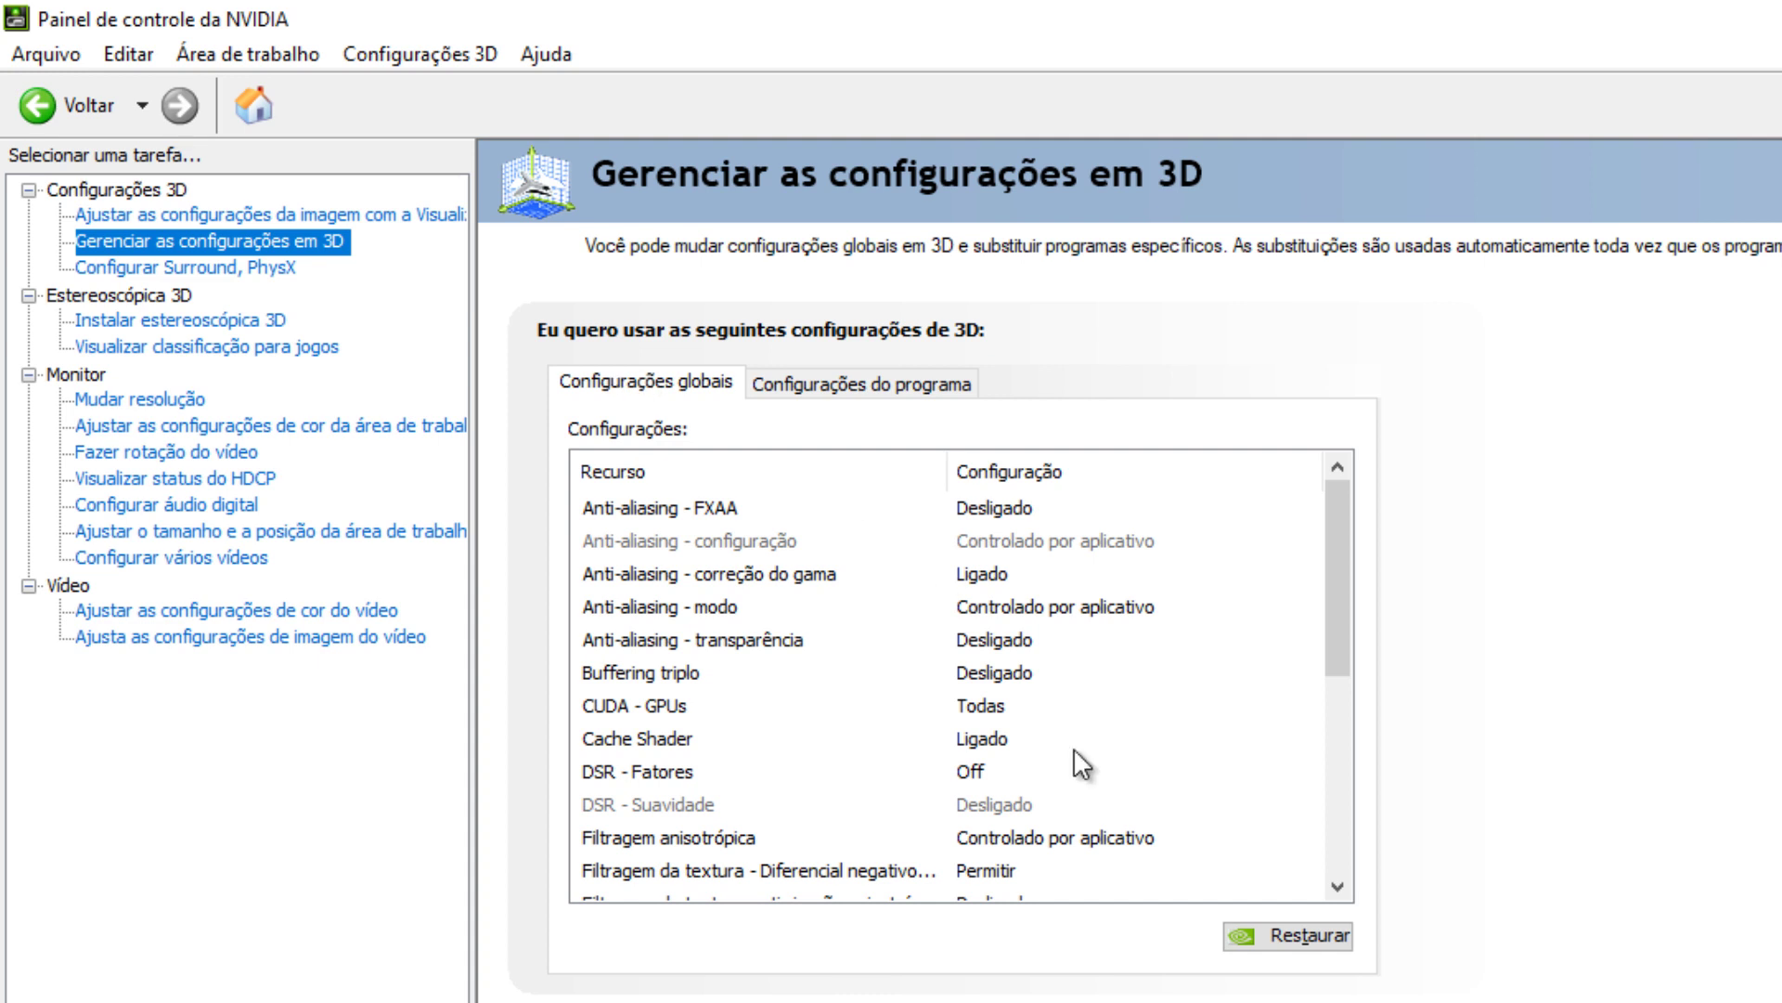
click(816, 377)
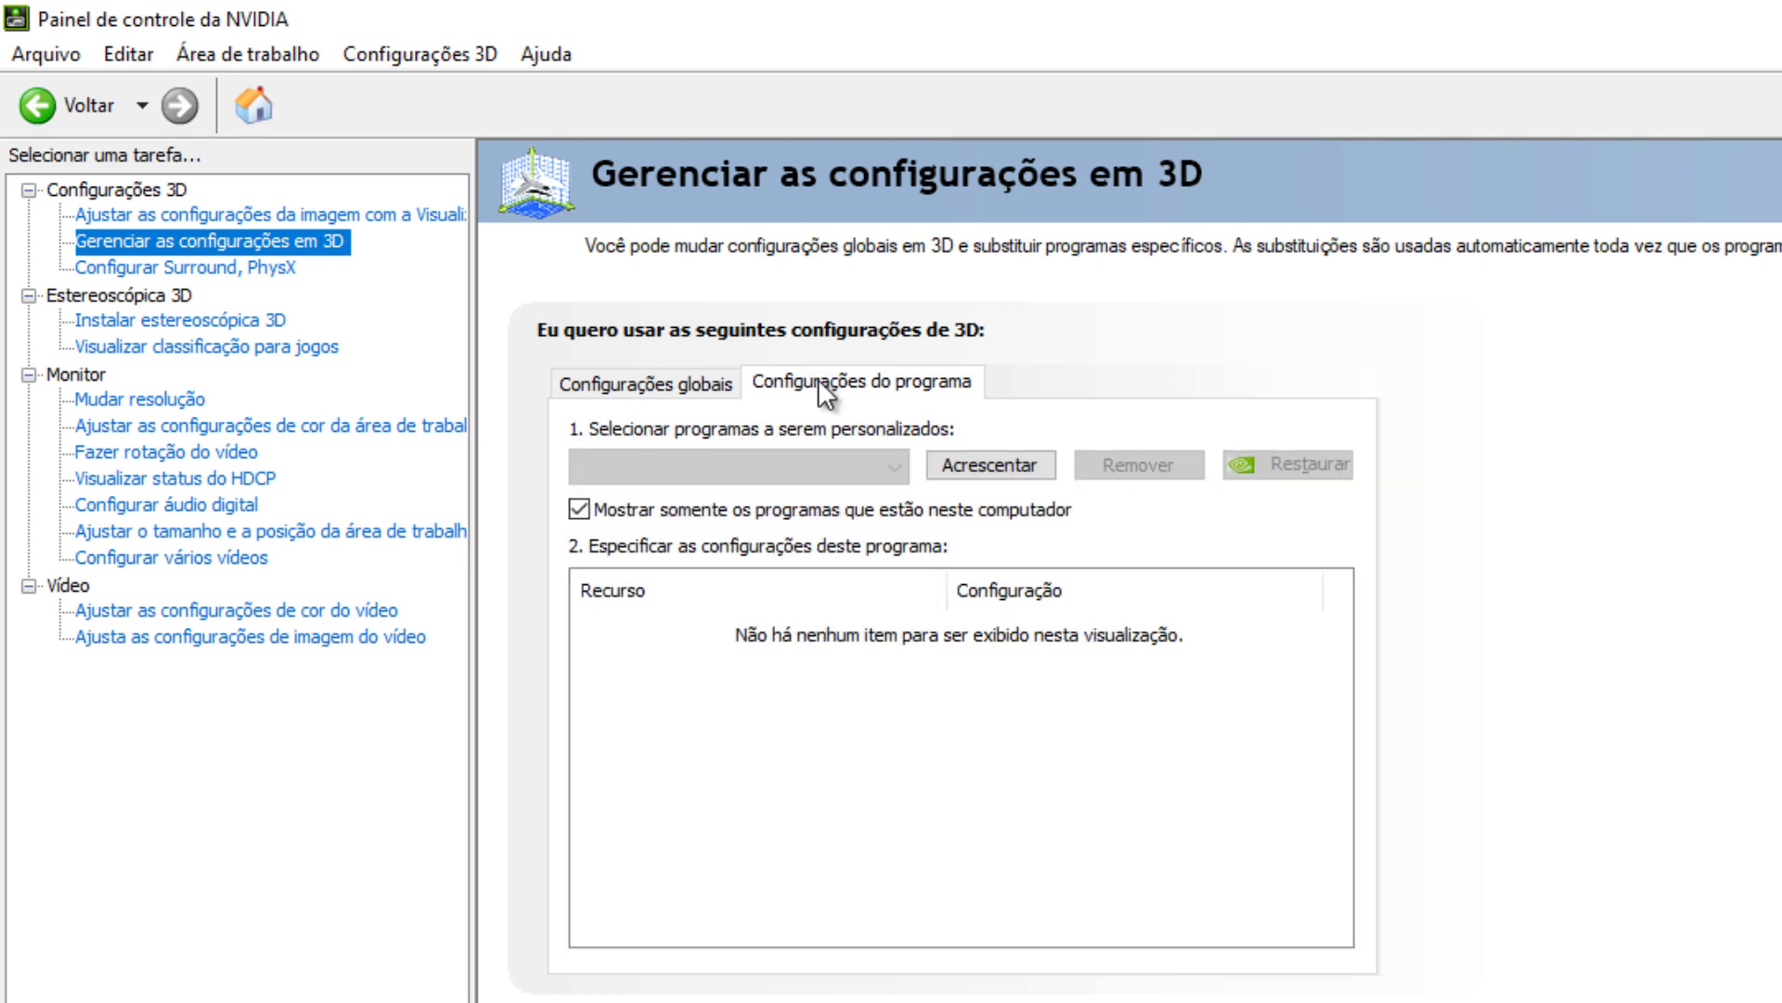
click(816, 455)
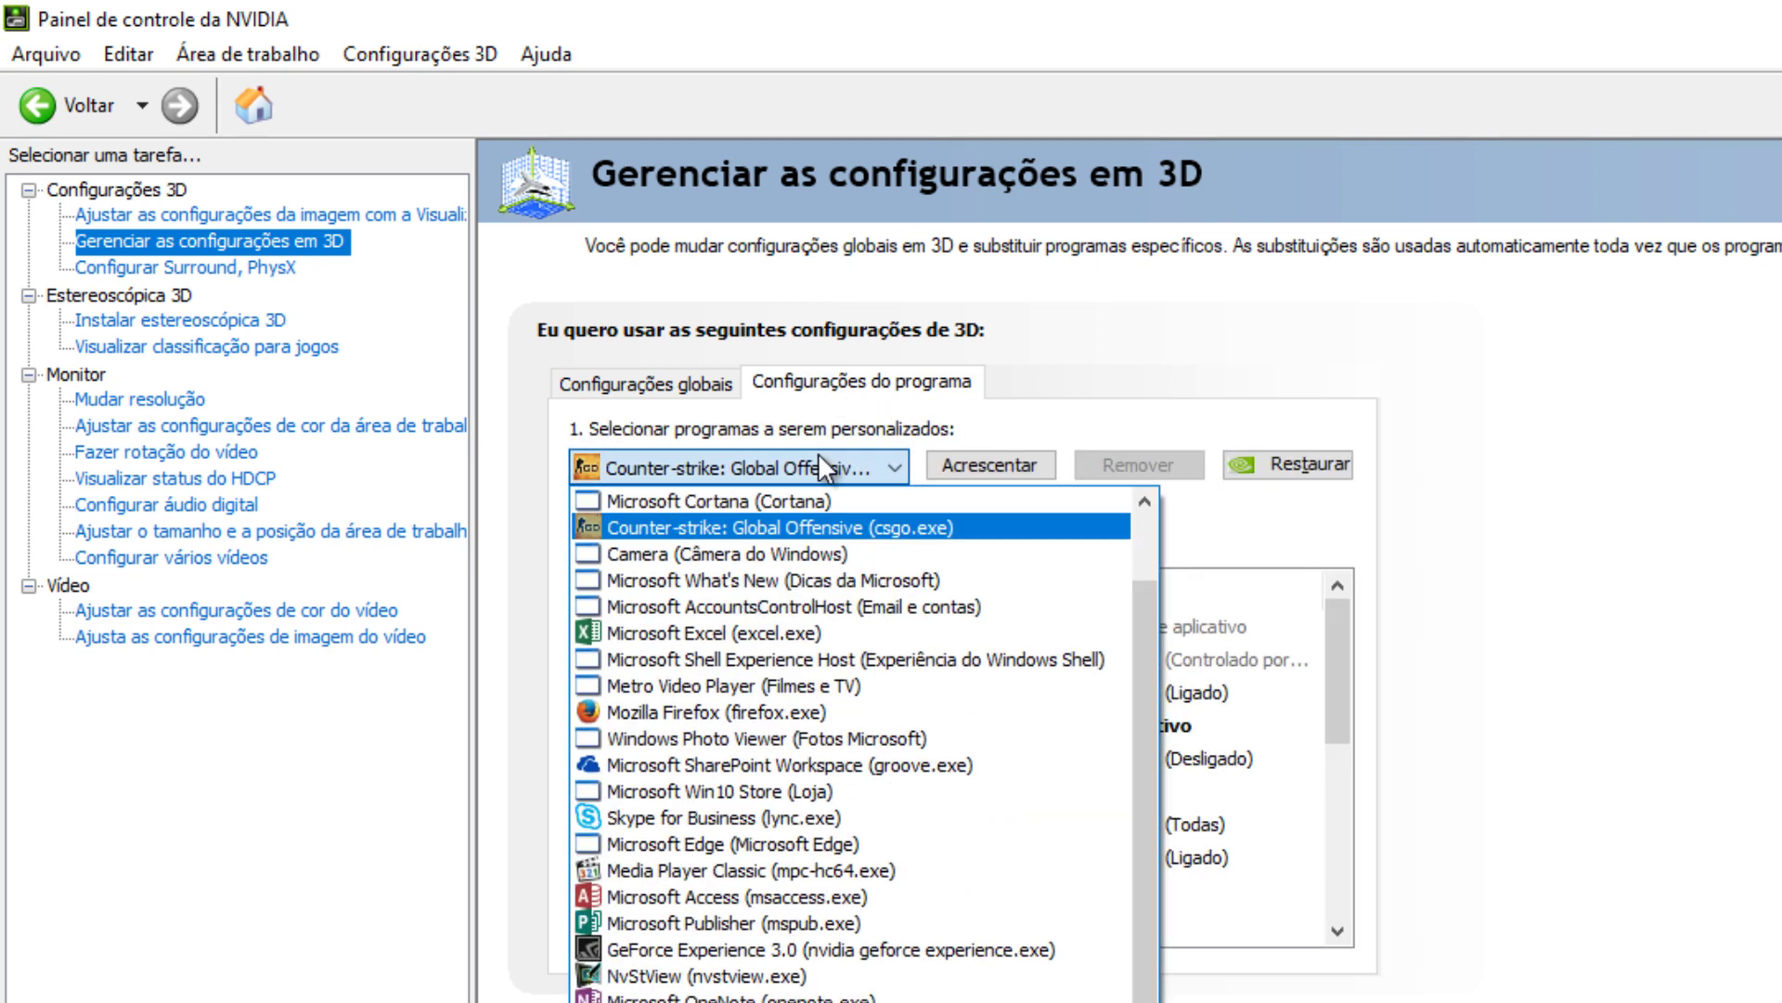
click(877, 462)
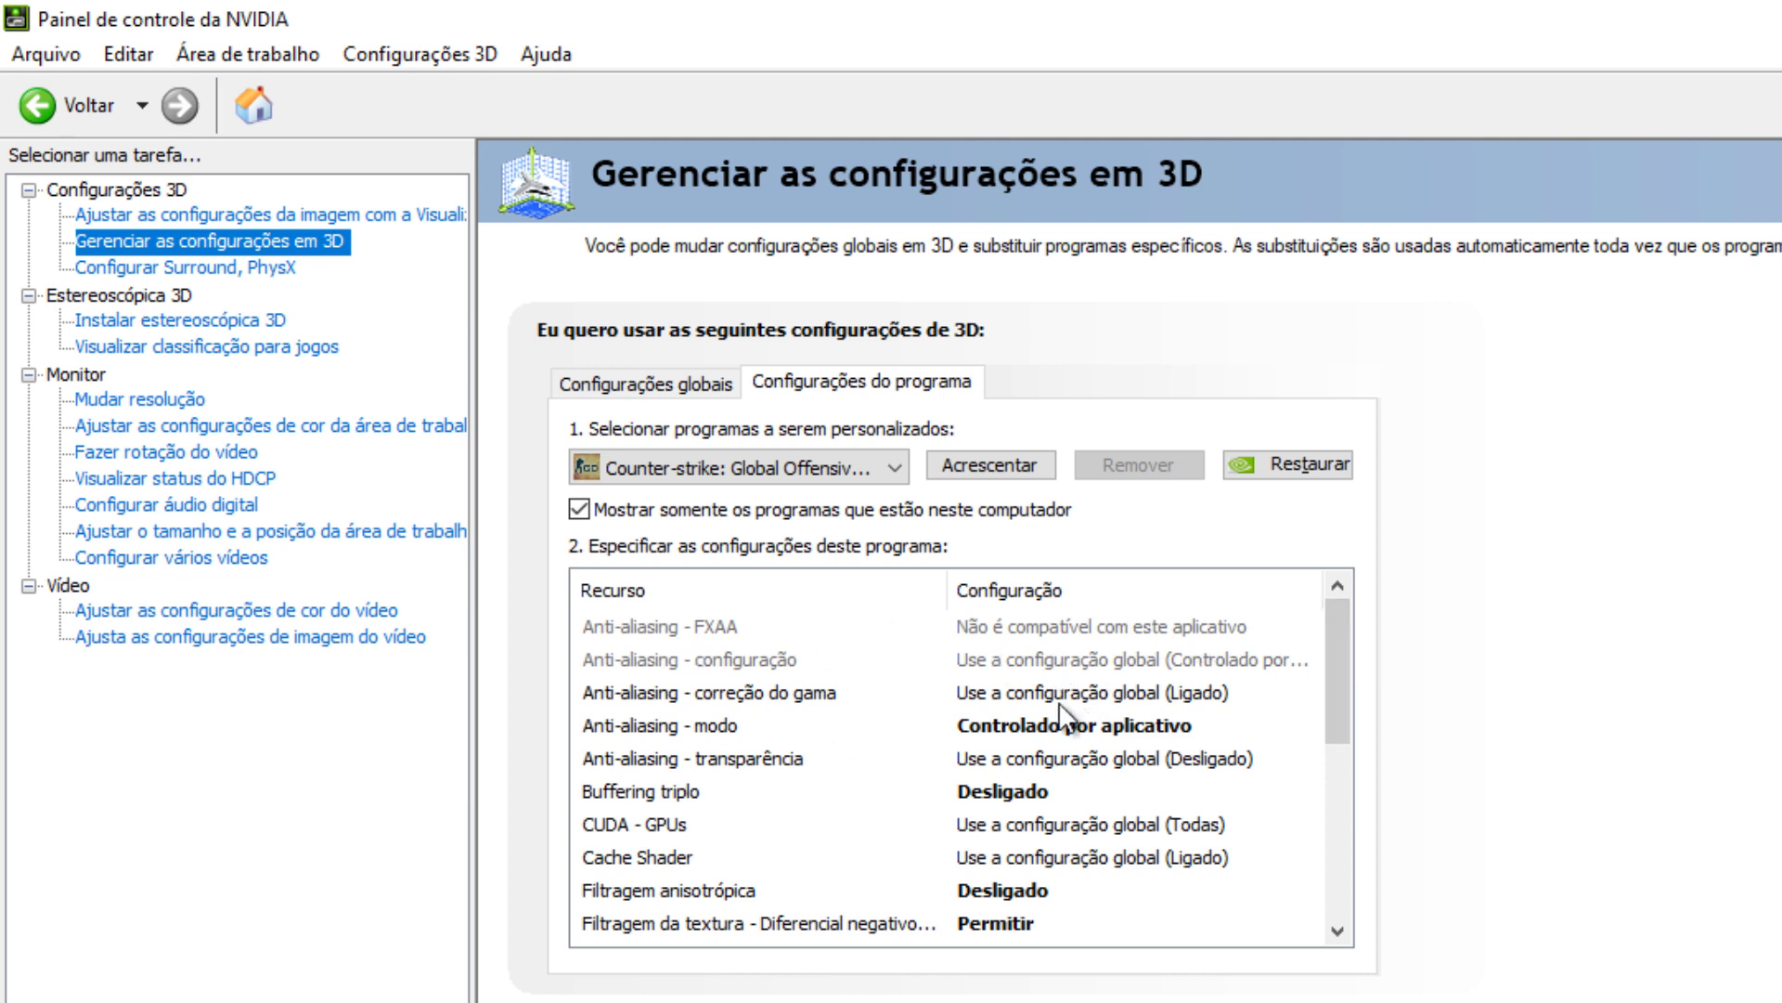
Step: Review the gamma correction and mode anti-aliasing options for Counter-strike, and set Anti-aliasing - transparência to Desligado
scroll(1330, 672, down, 1)
drag(1332, 678, 1344, 622)
click(771, 693)
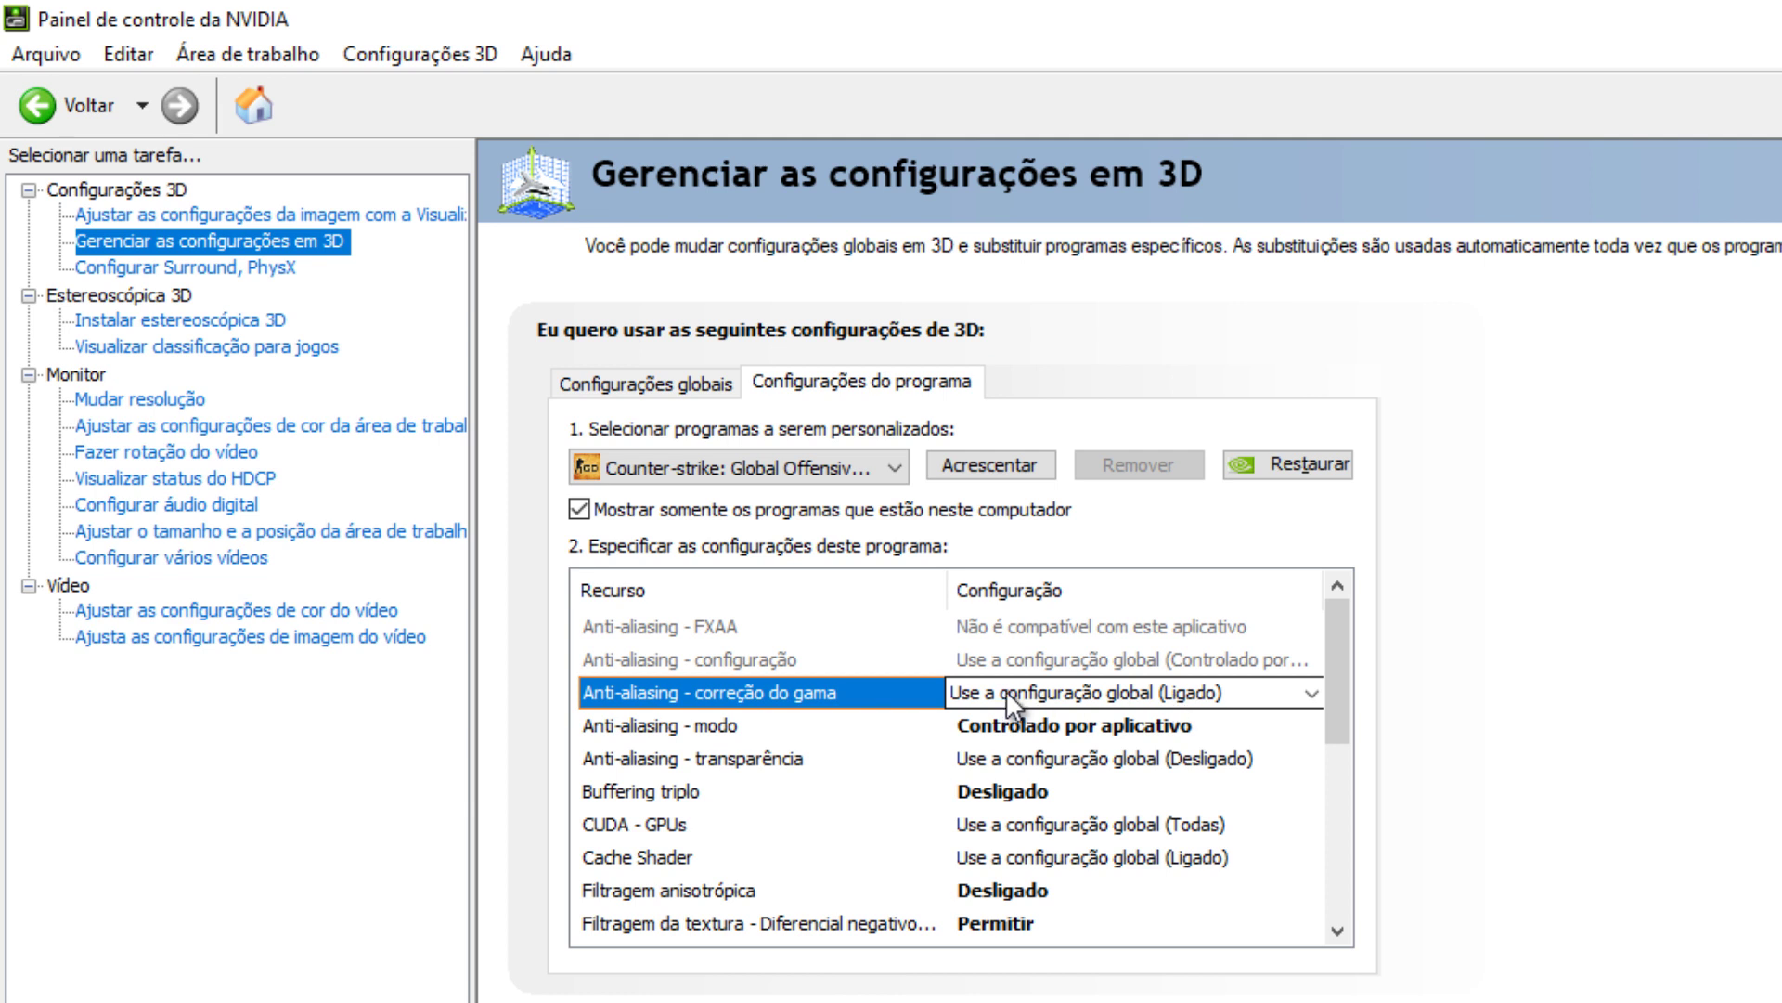
click(697, 725)
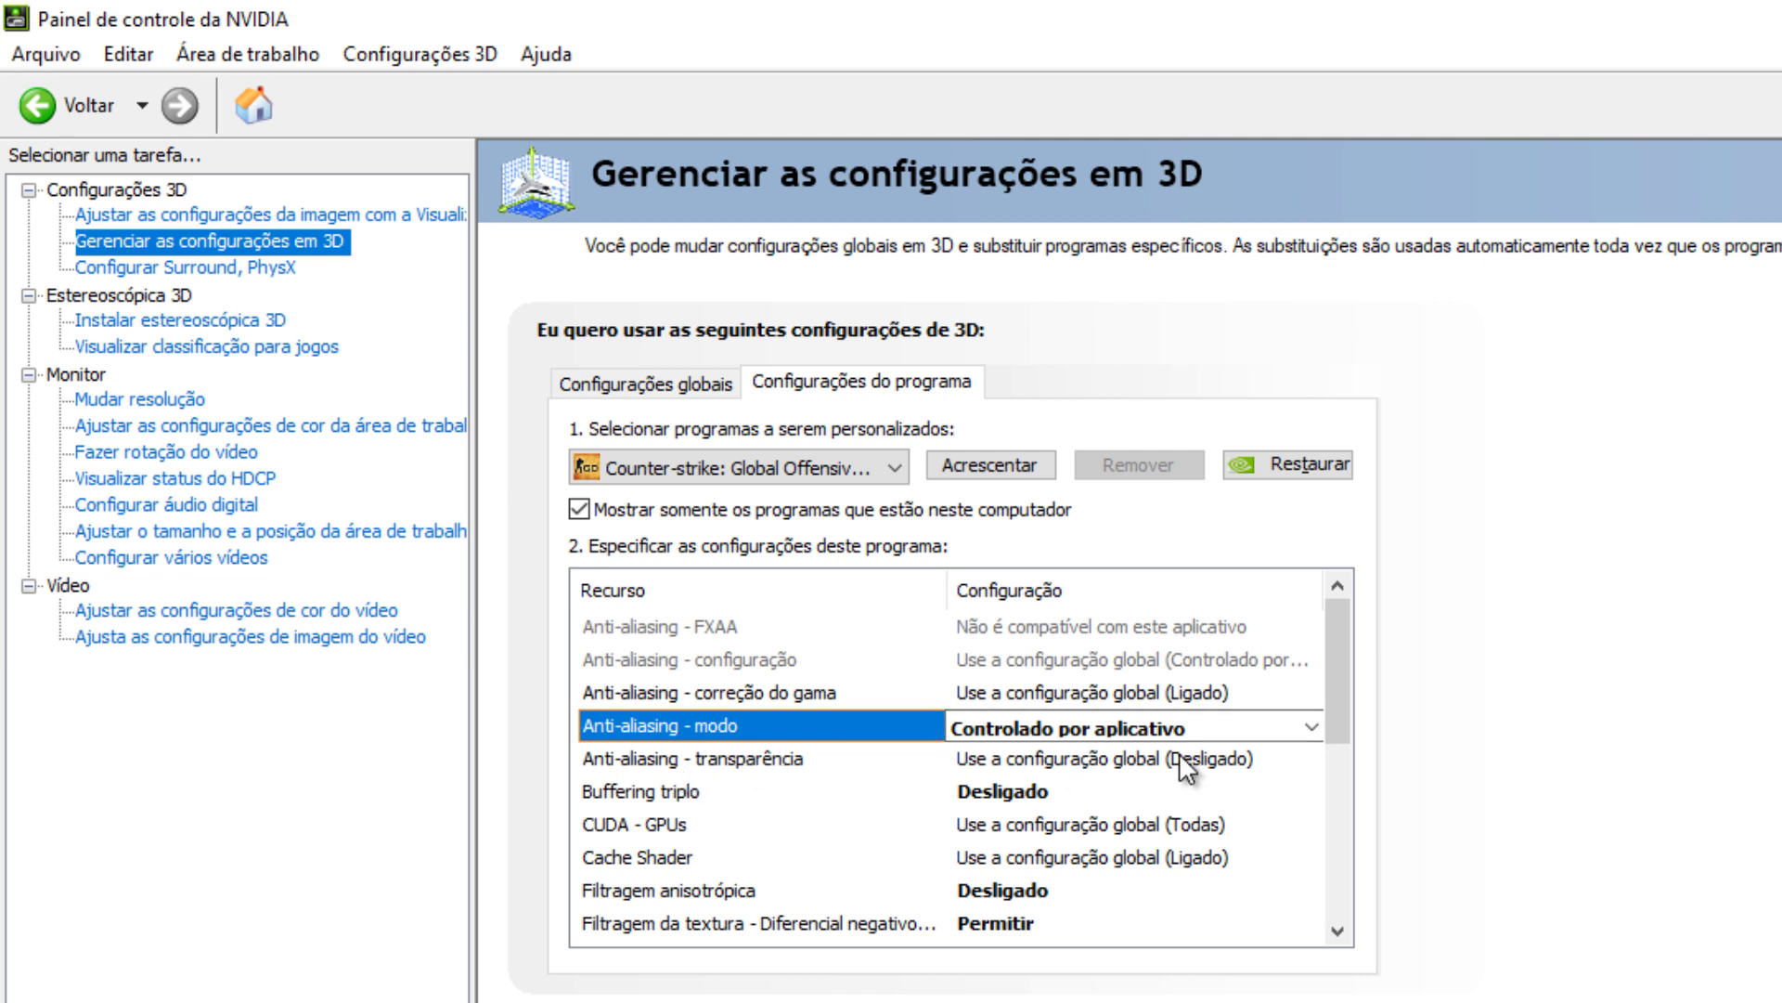
click(1105, 750)
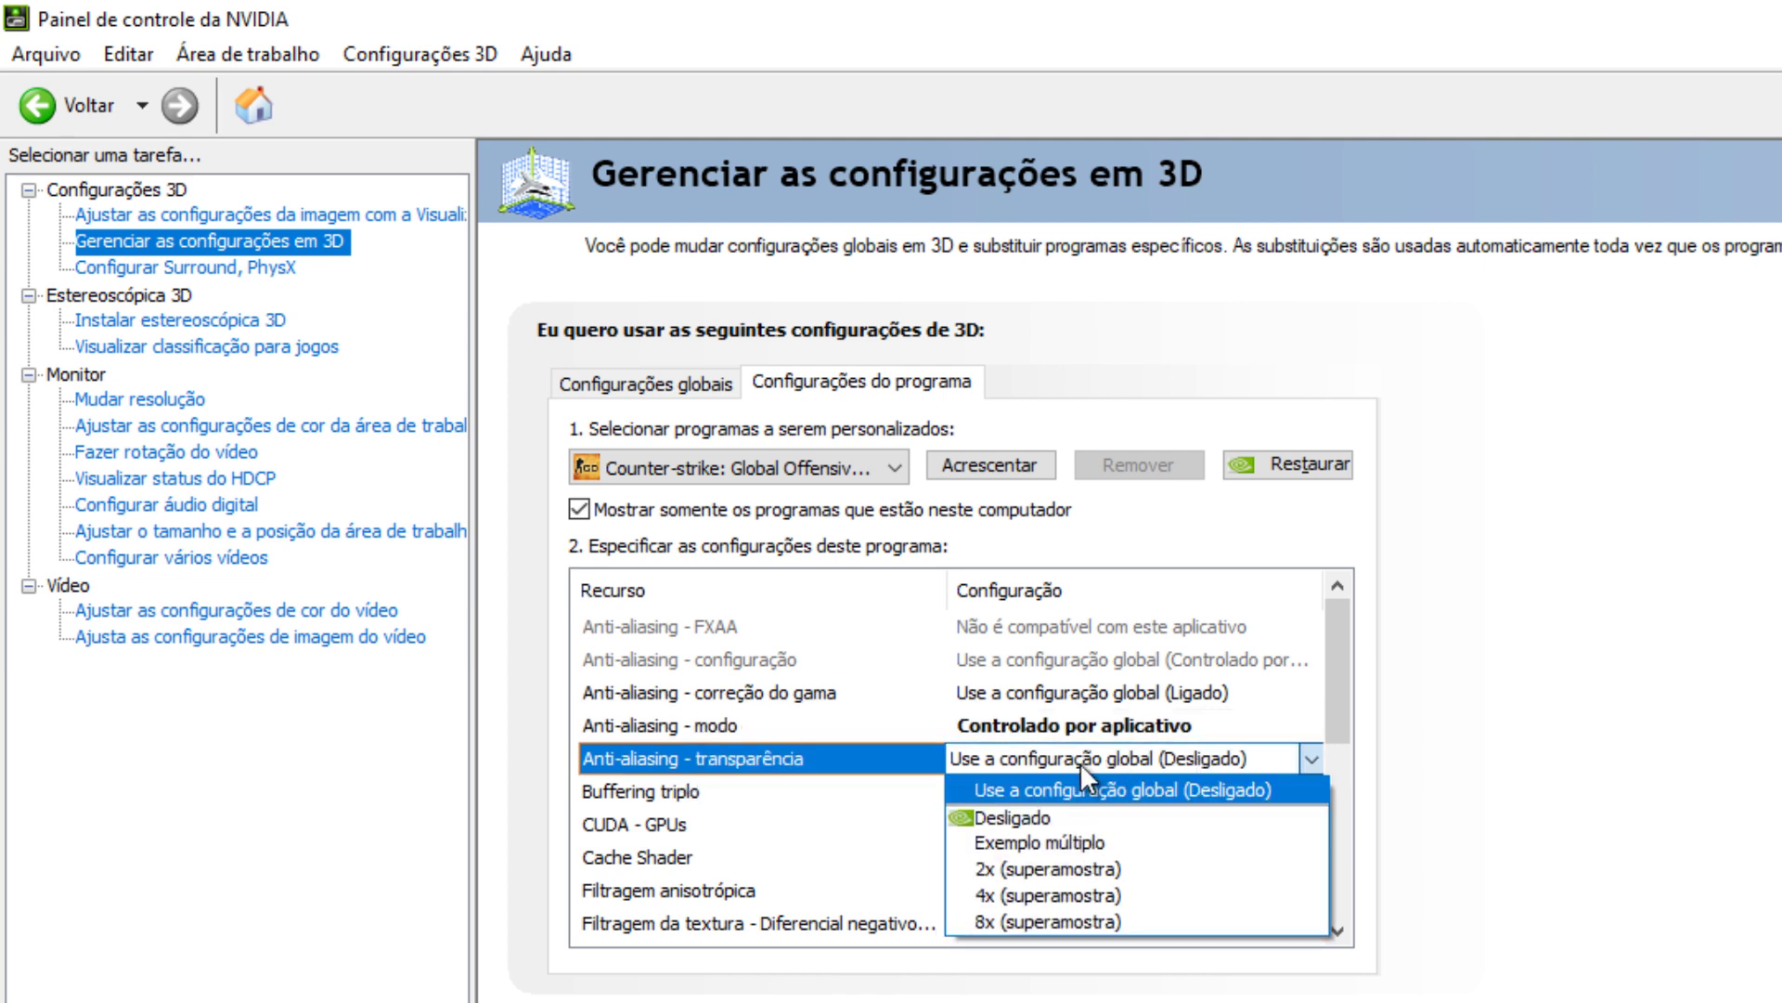
click(1051, 817)
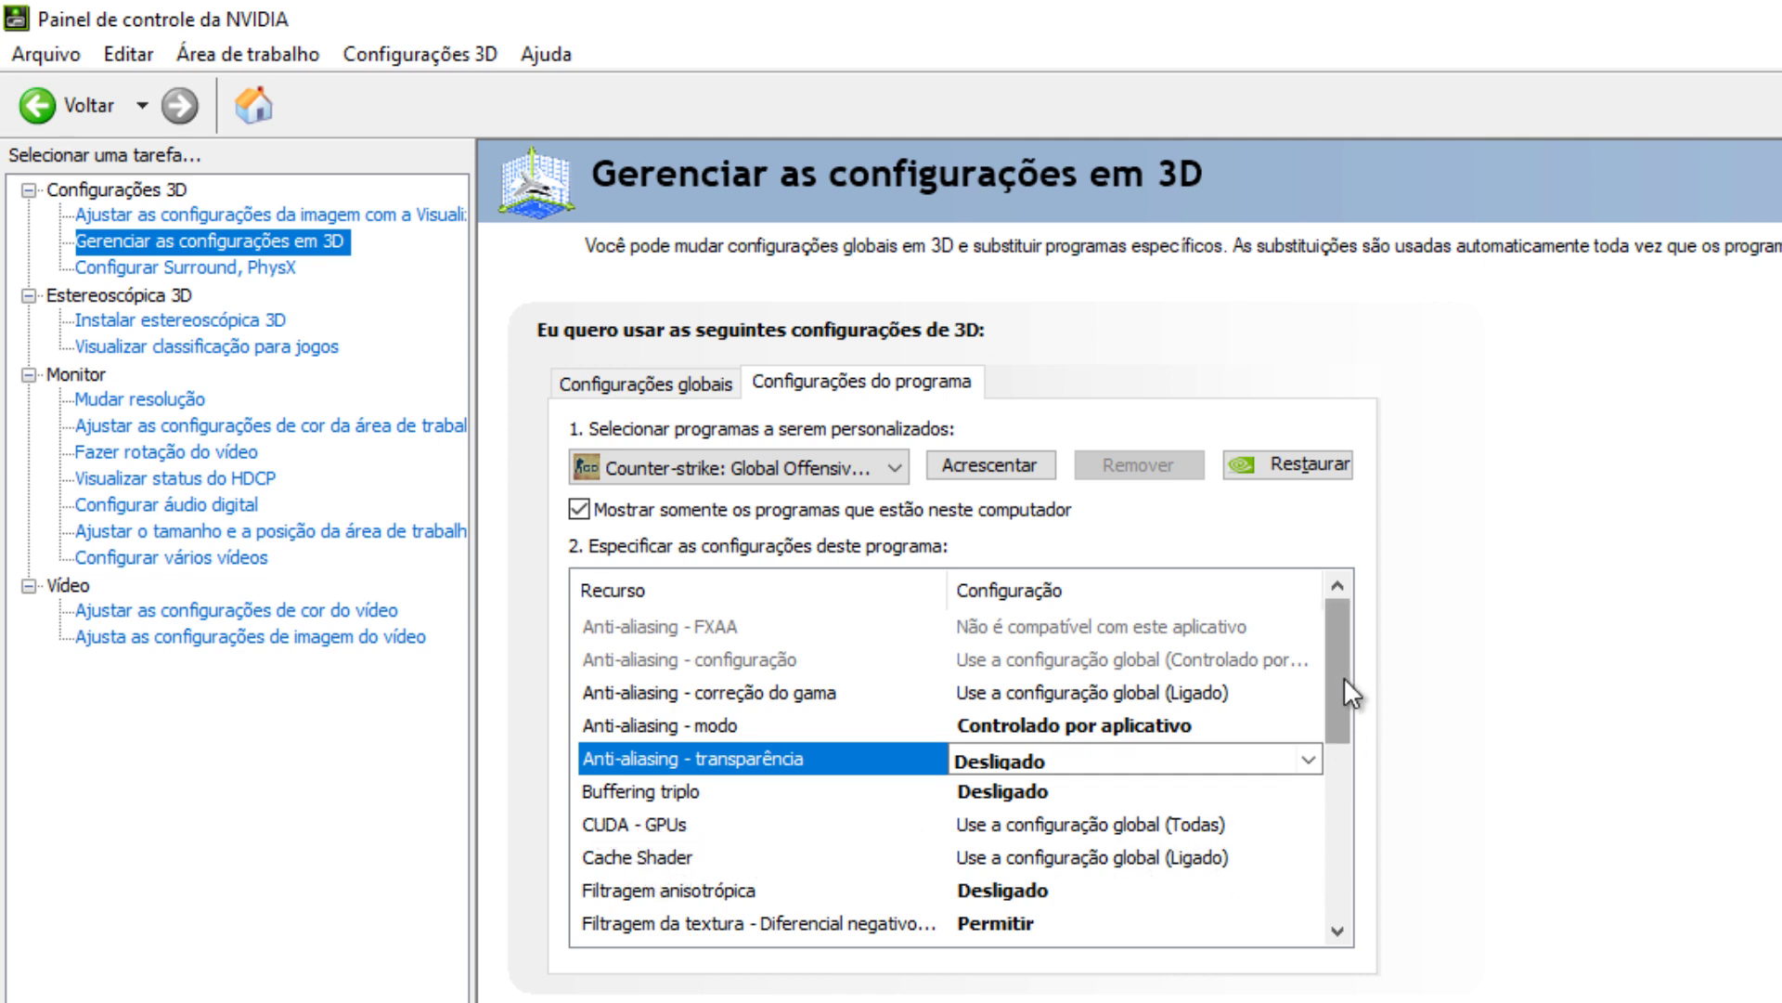
Step: Widen the Recurso column and set Filtragem da textura - qualidade to Alto desempenho for Counter-strike
drag(1344, 677, 1362, 738)
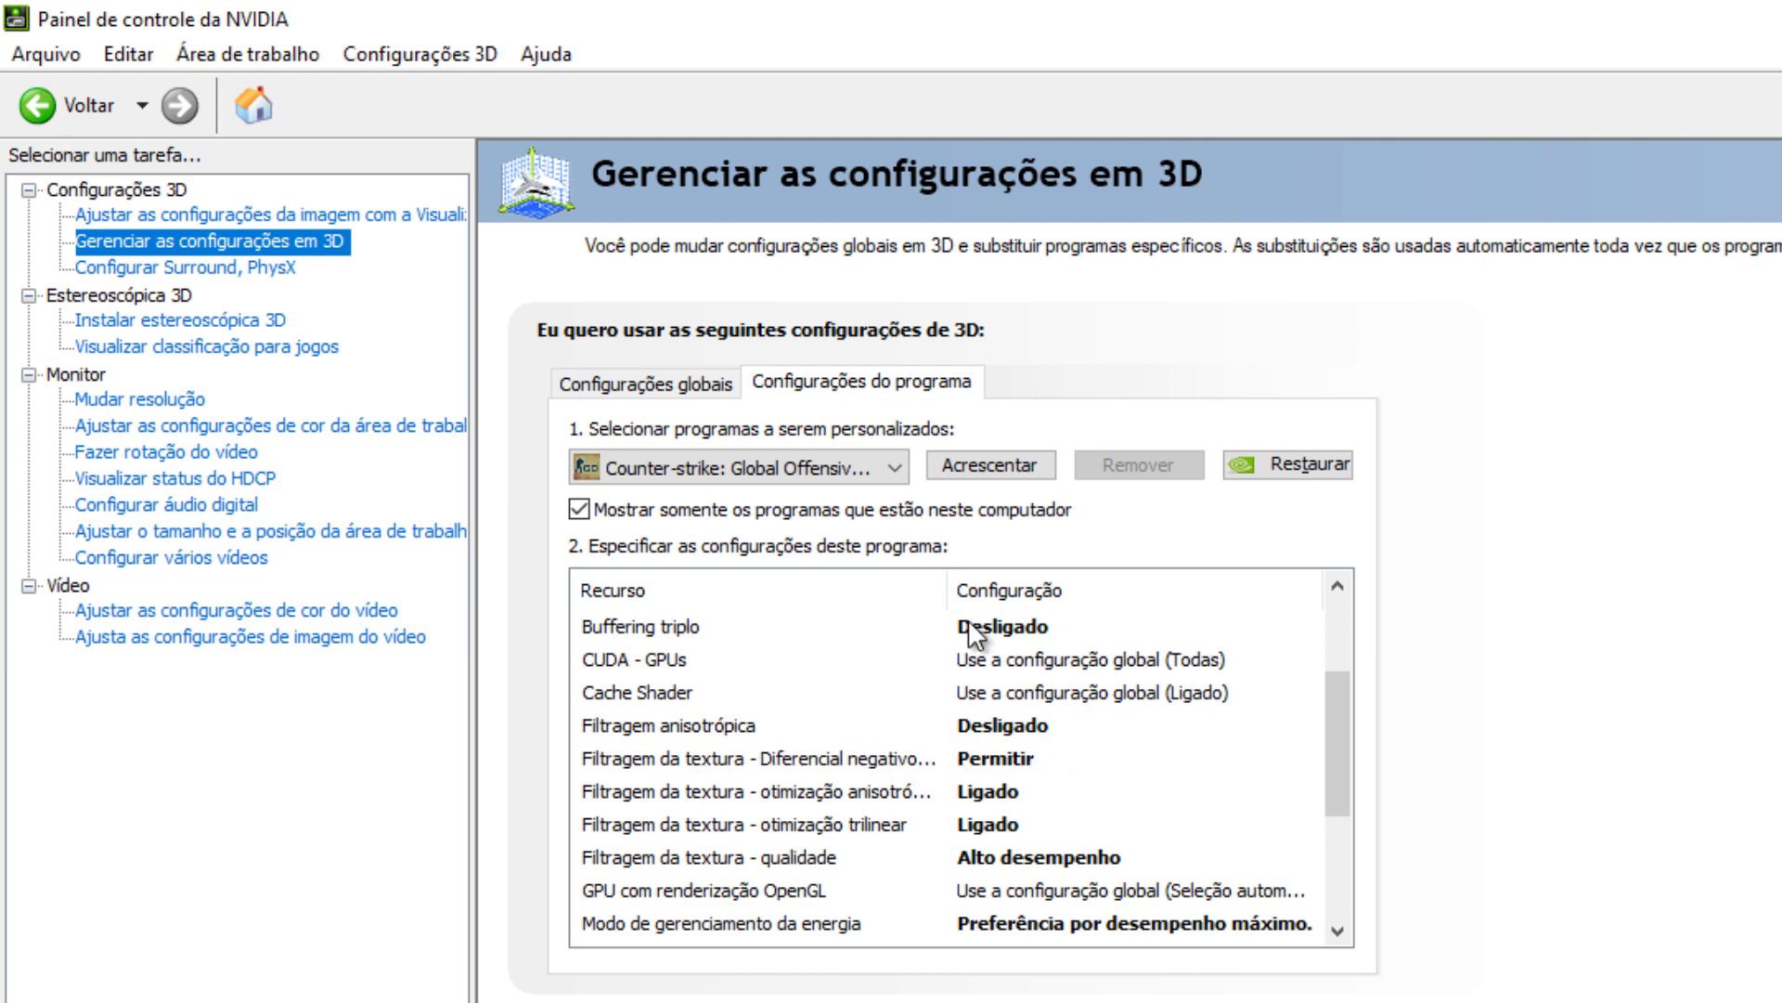
drag(947, 594, 1060, 611)
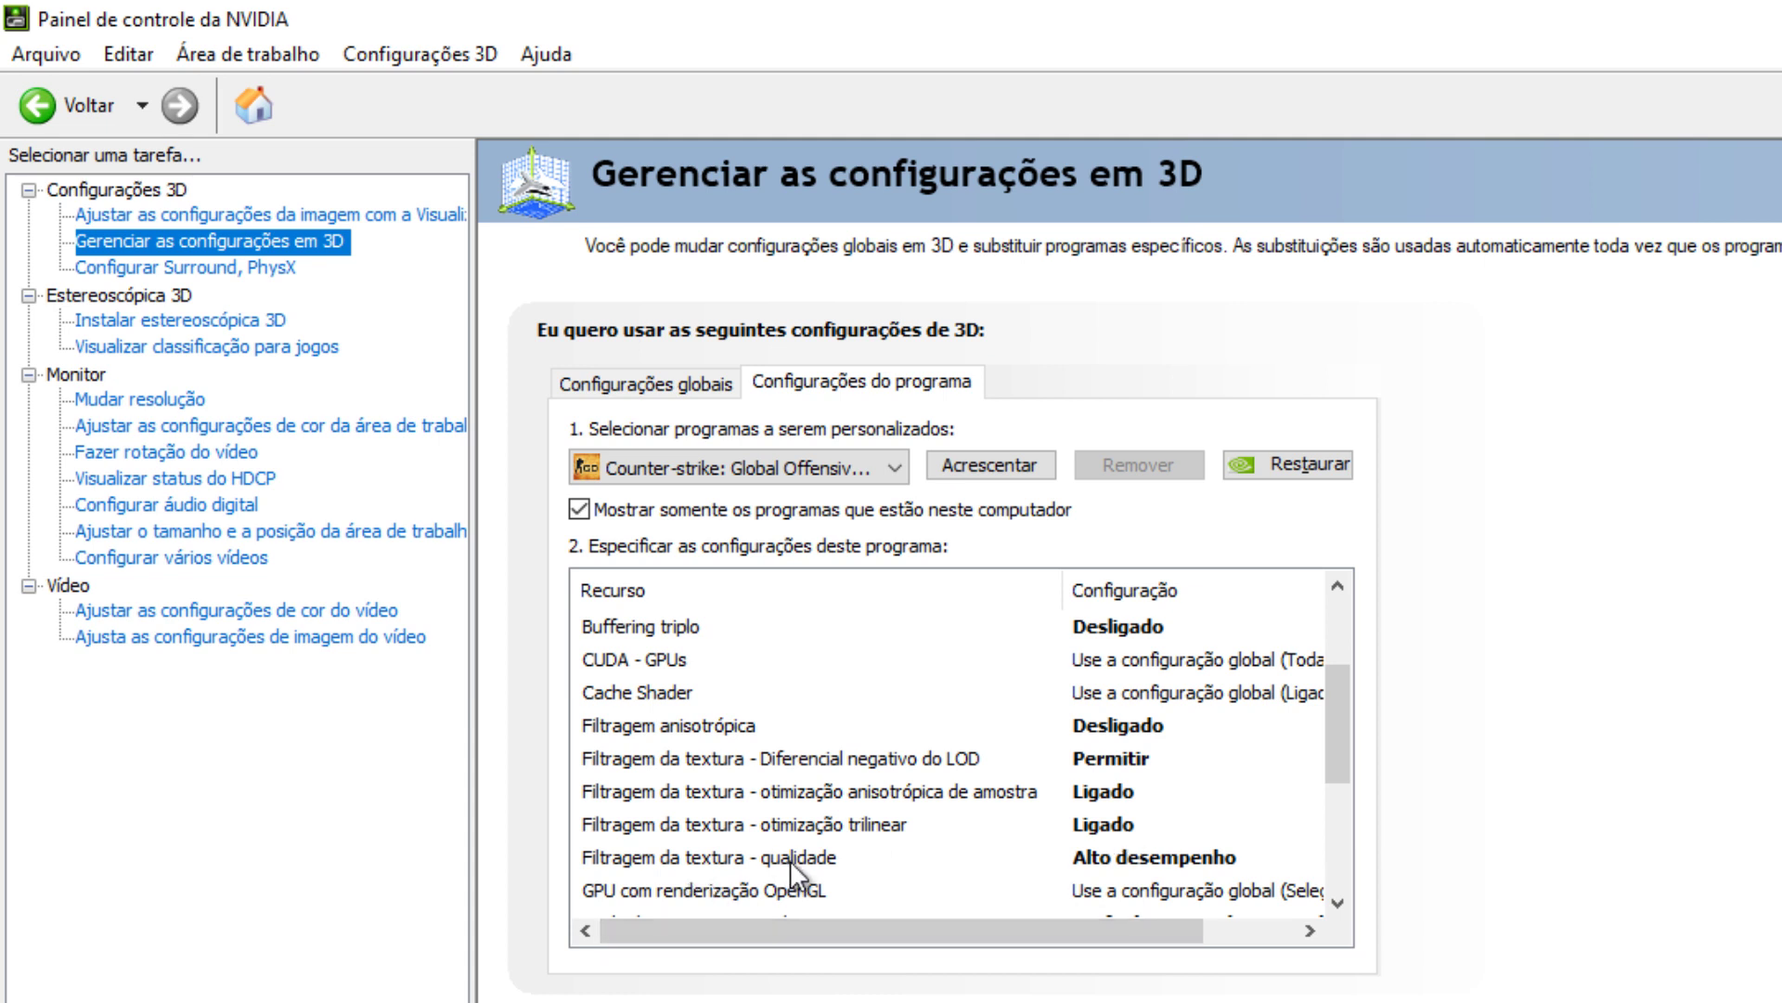
click(1146, 859)
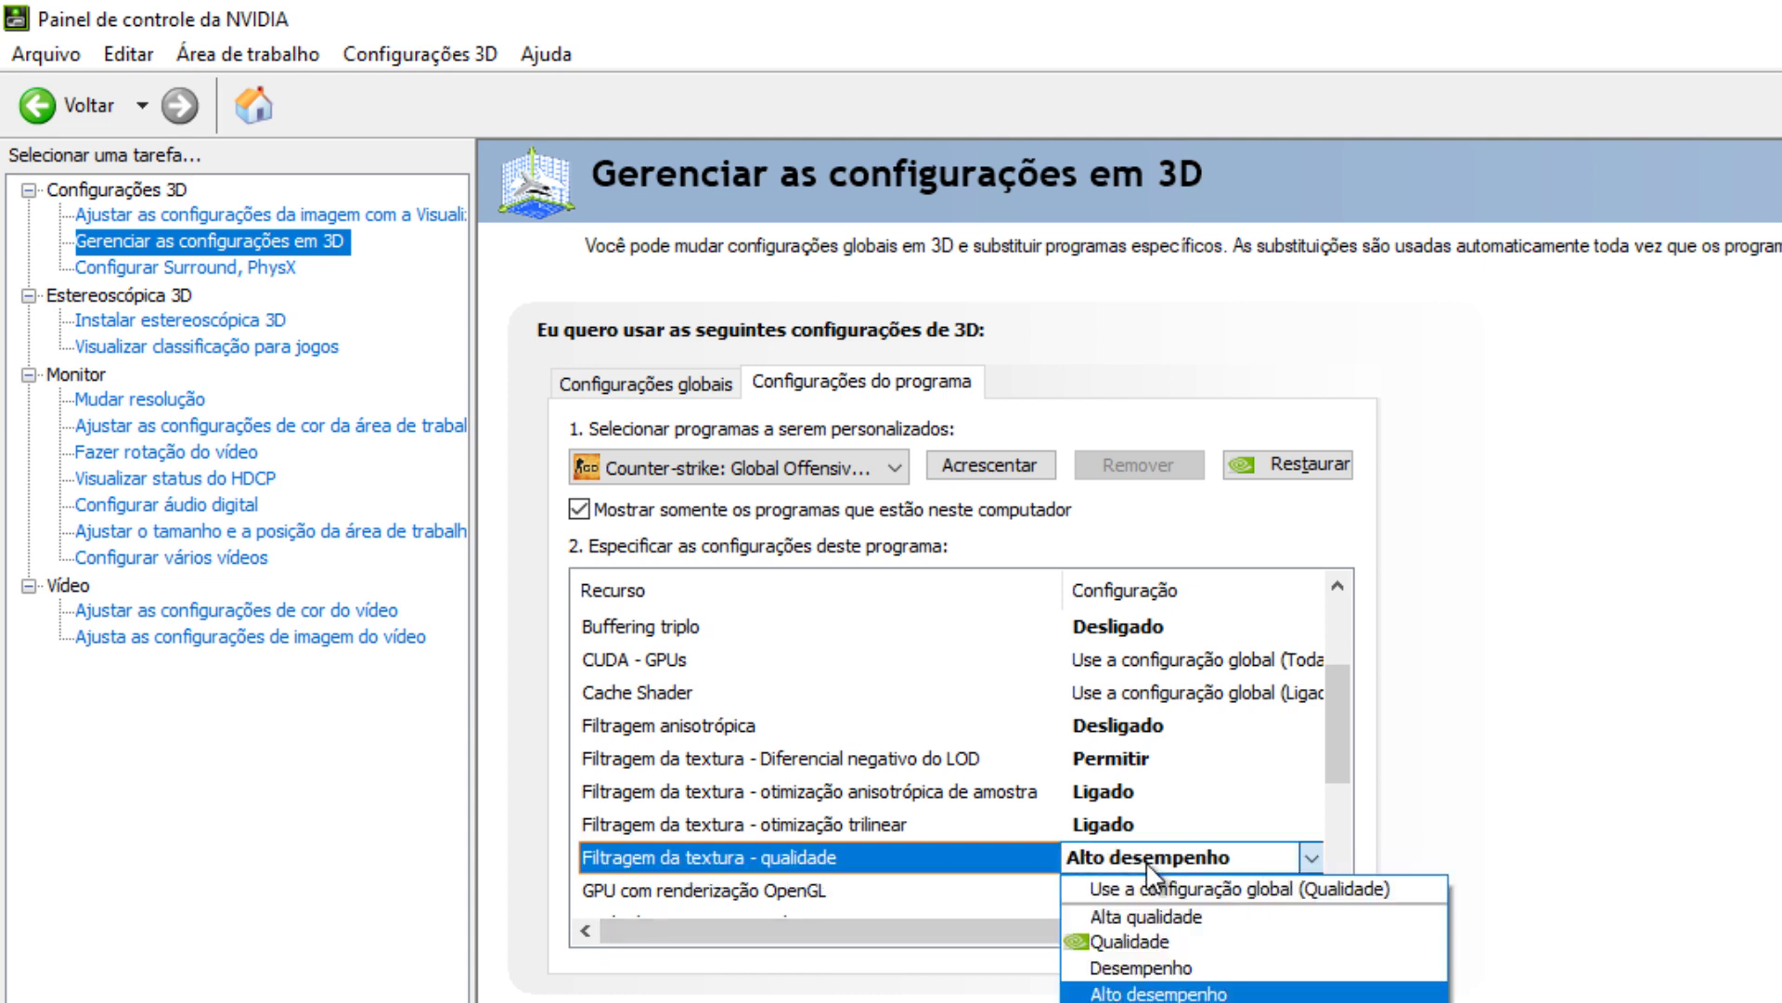
click(1158, 992)
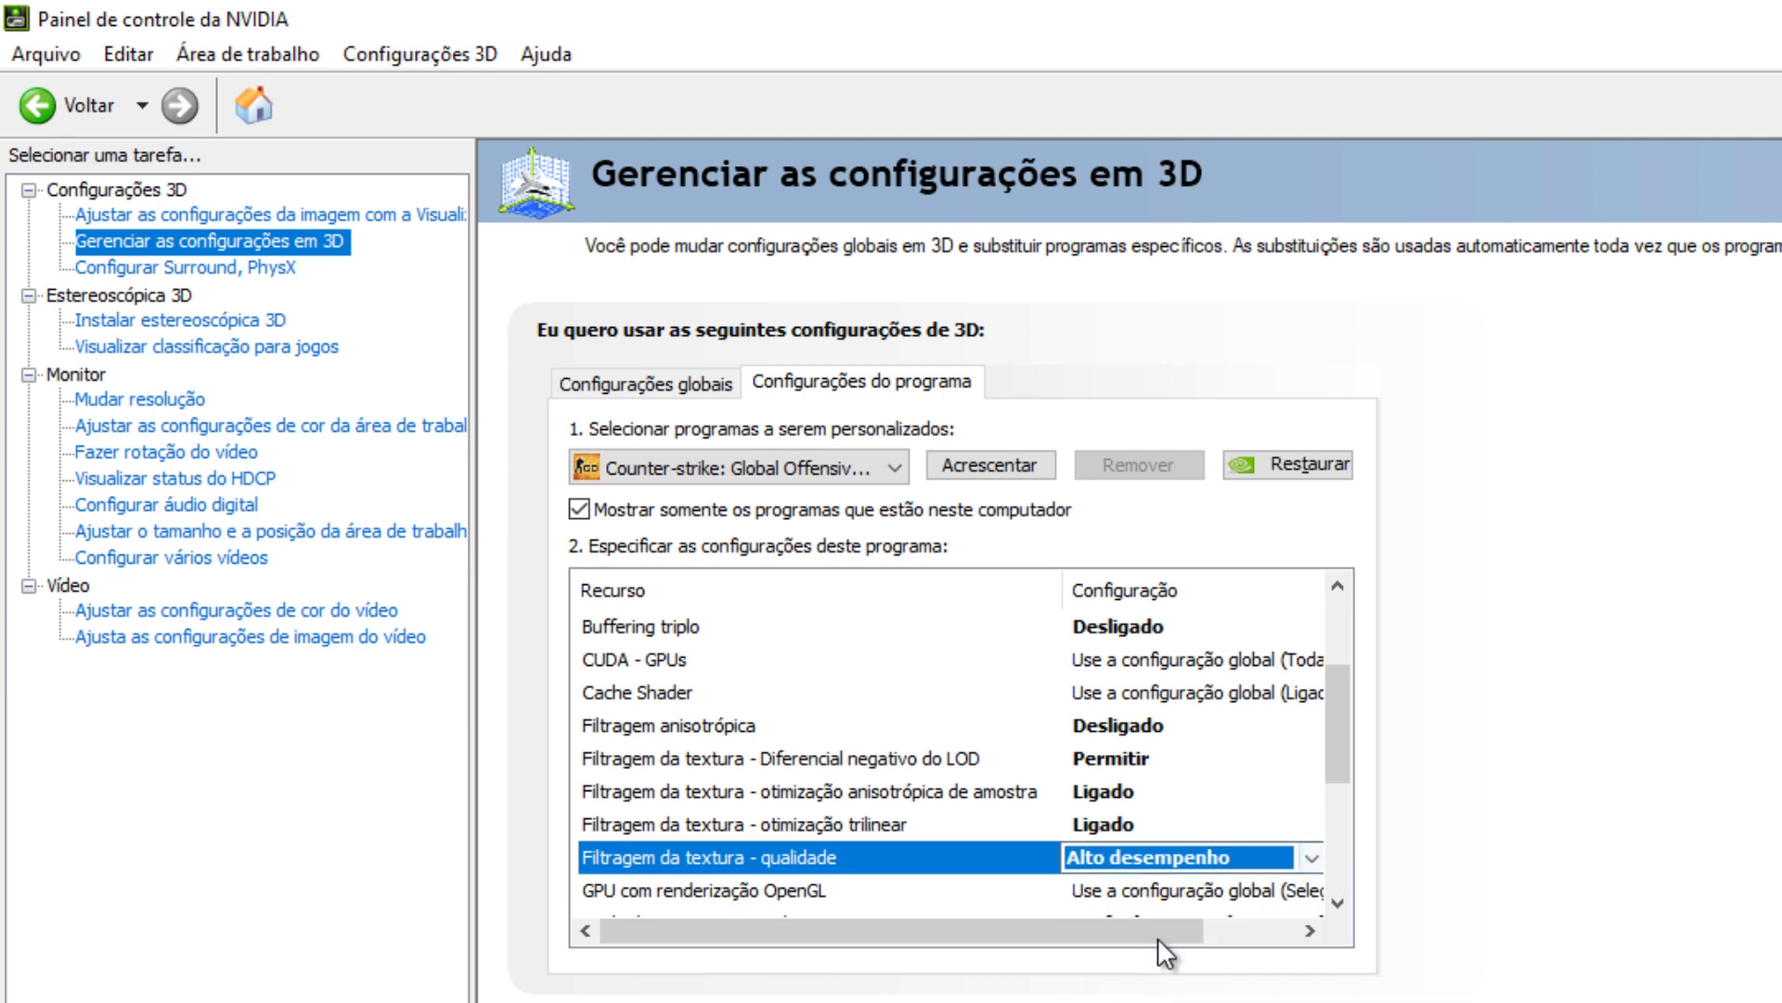
Step: Narrow the Recurso column and review the remaining Counter-strike settings, from energy management through Sincronização vertical
click(1341, 711)
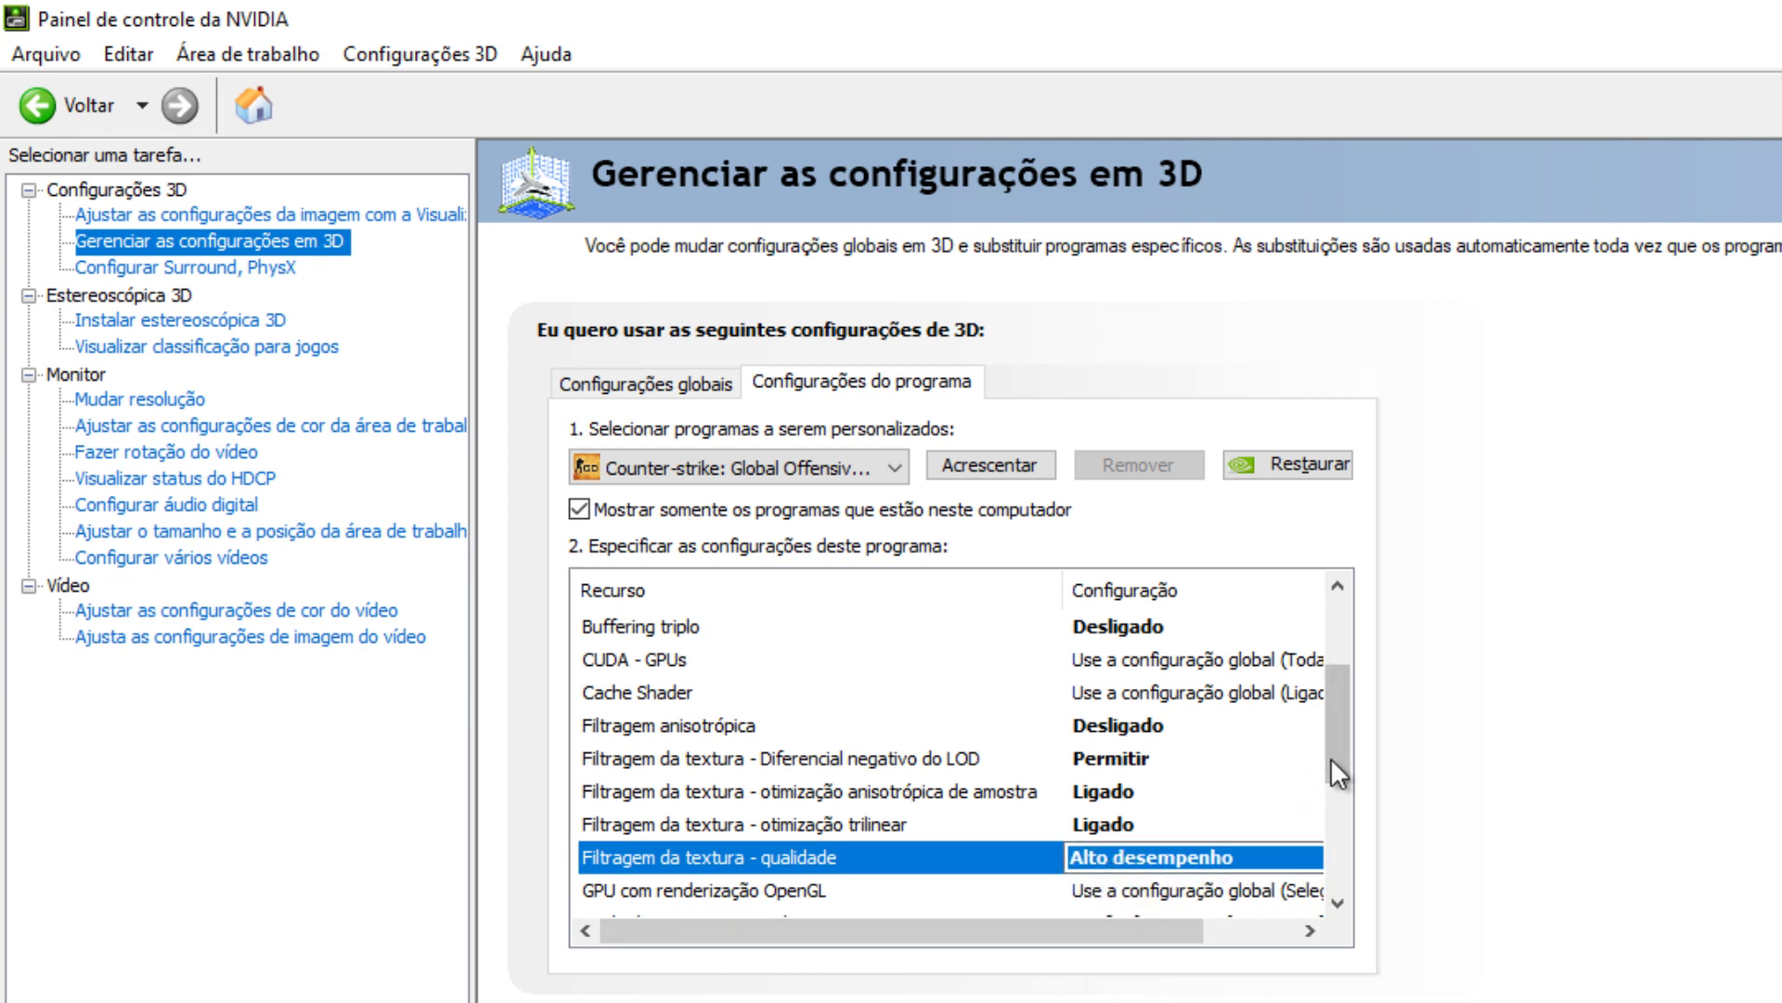
scroll(1337, 761, down, 1)
drag(1350, 769, 1353, 805)
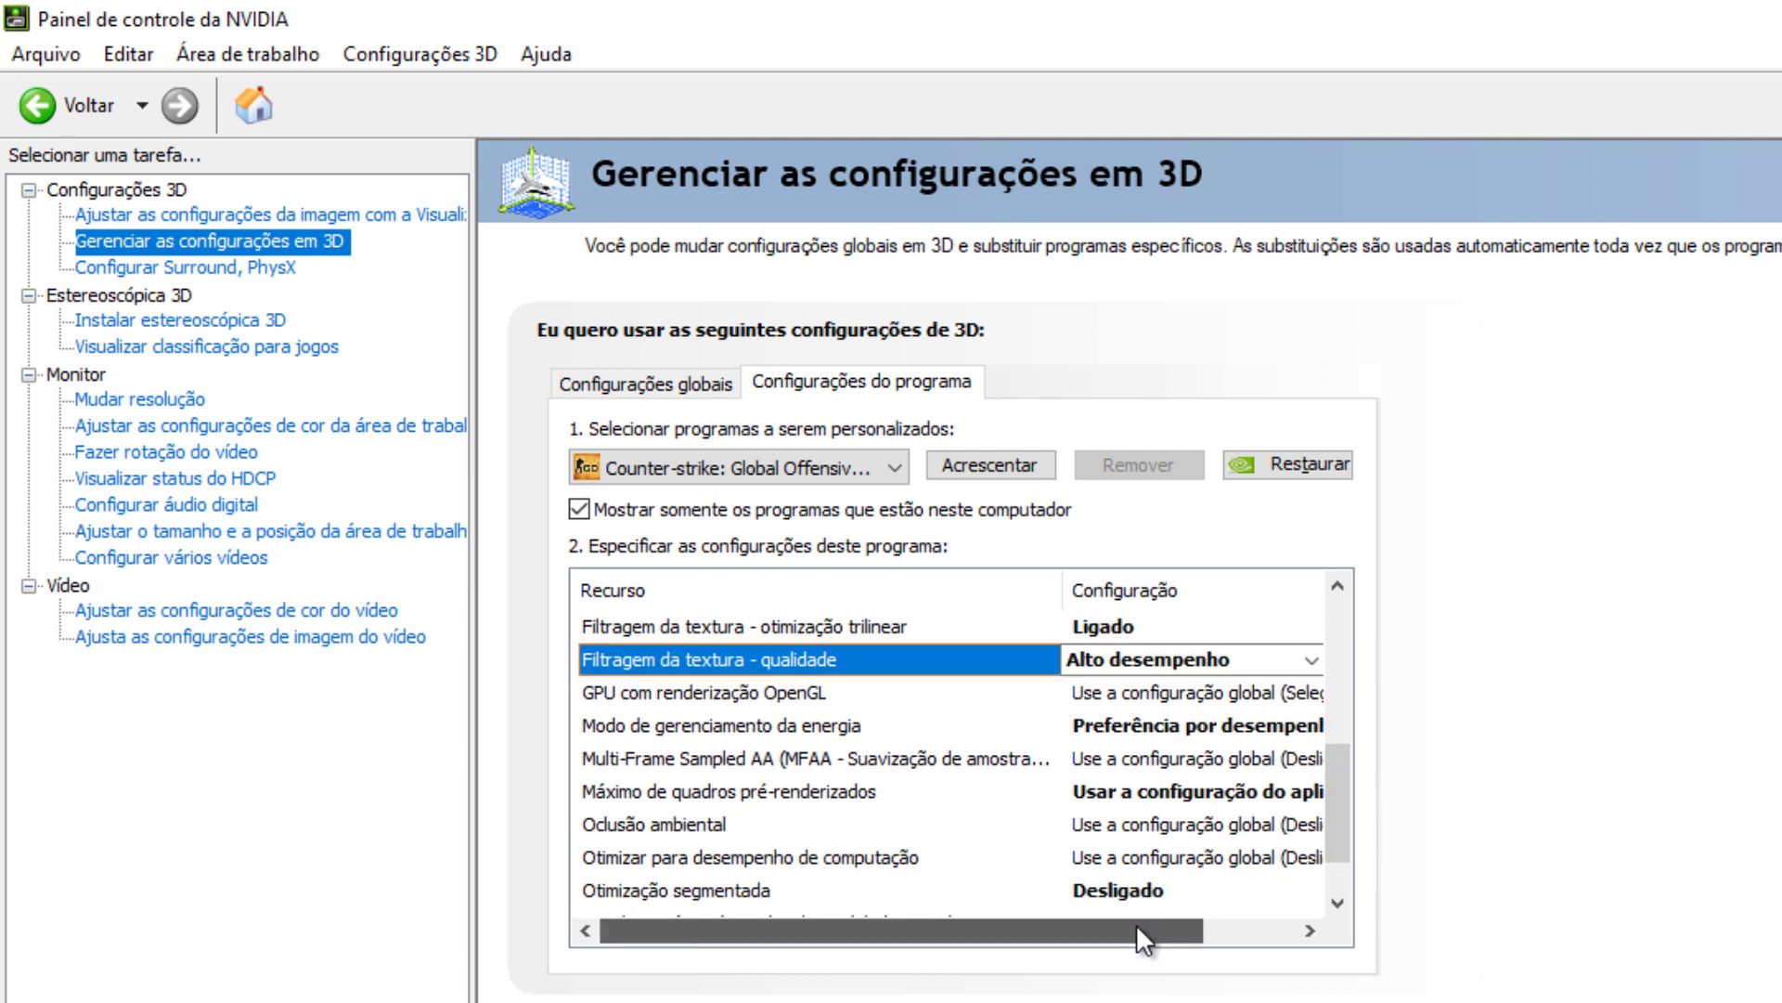
drag(1058, 590, 953, 592)
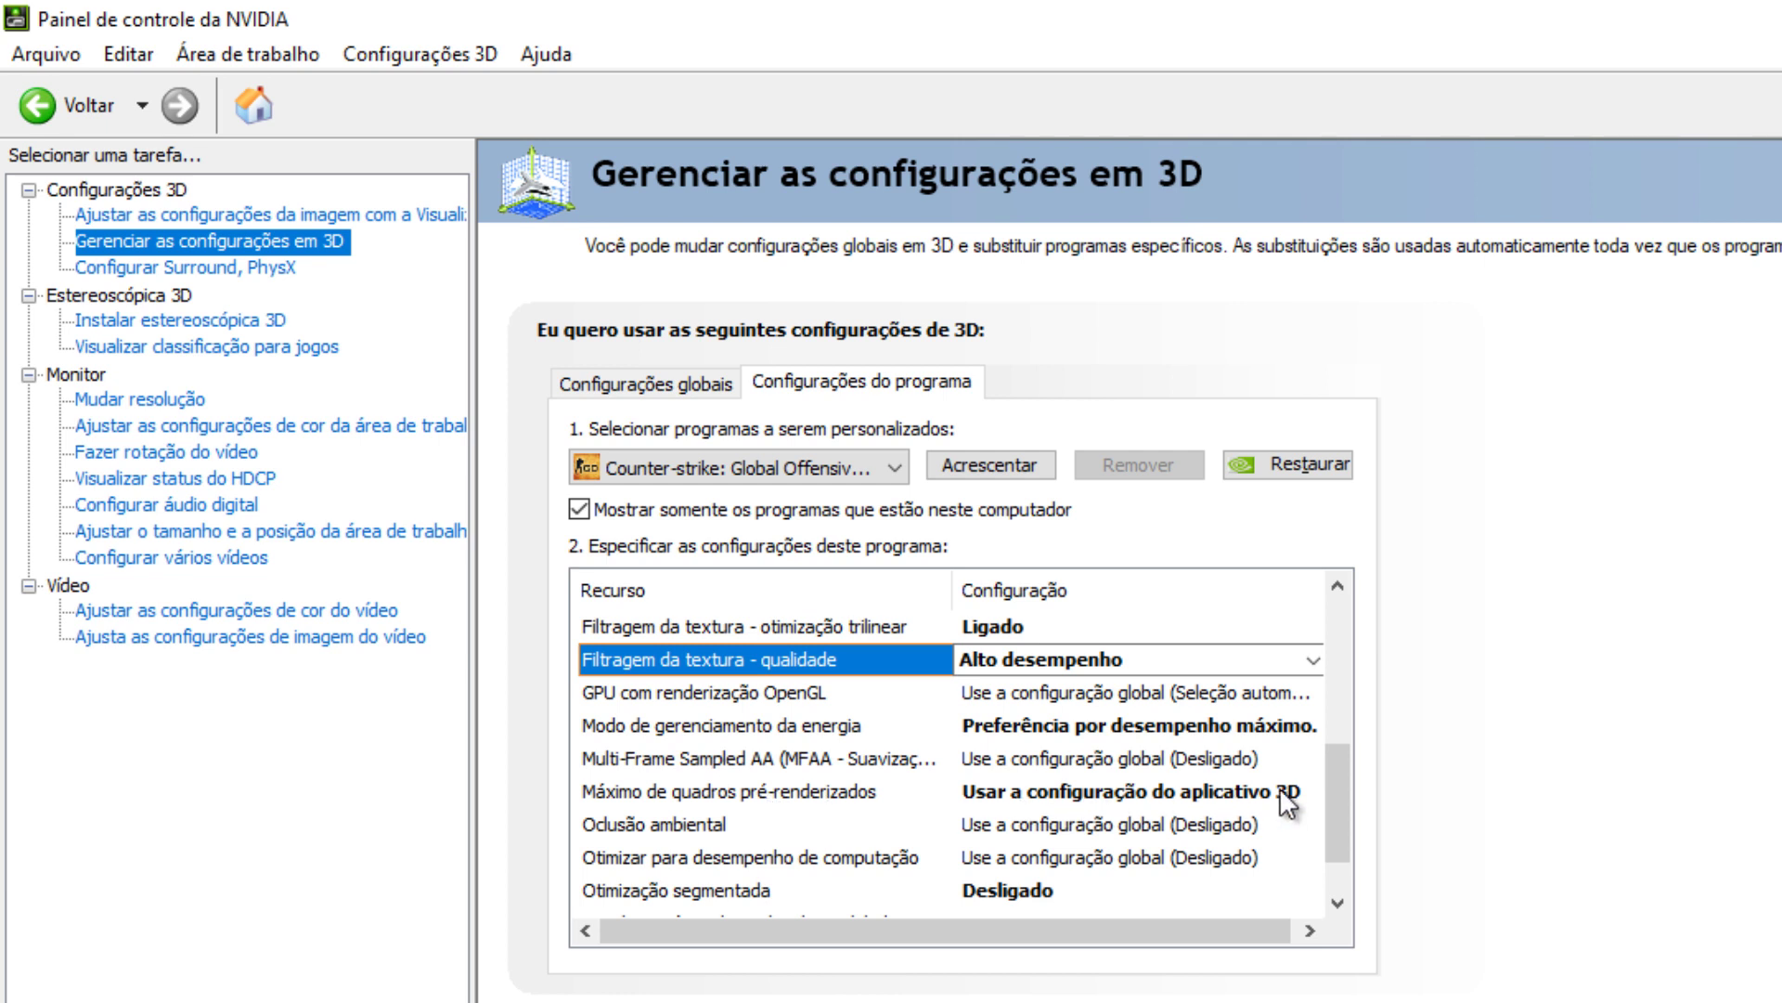
drag(1337, 759, 1336, 830)
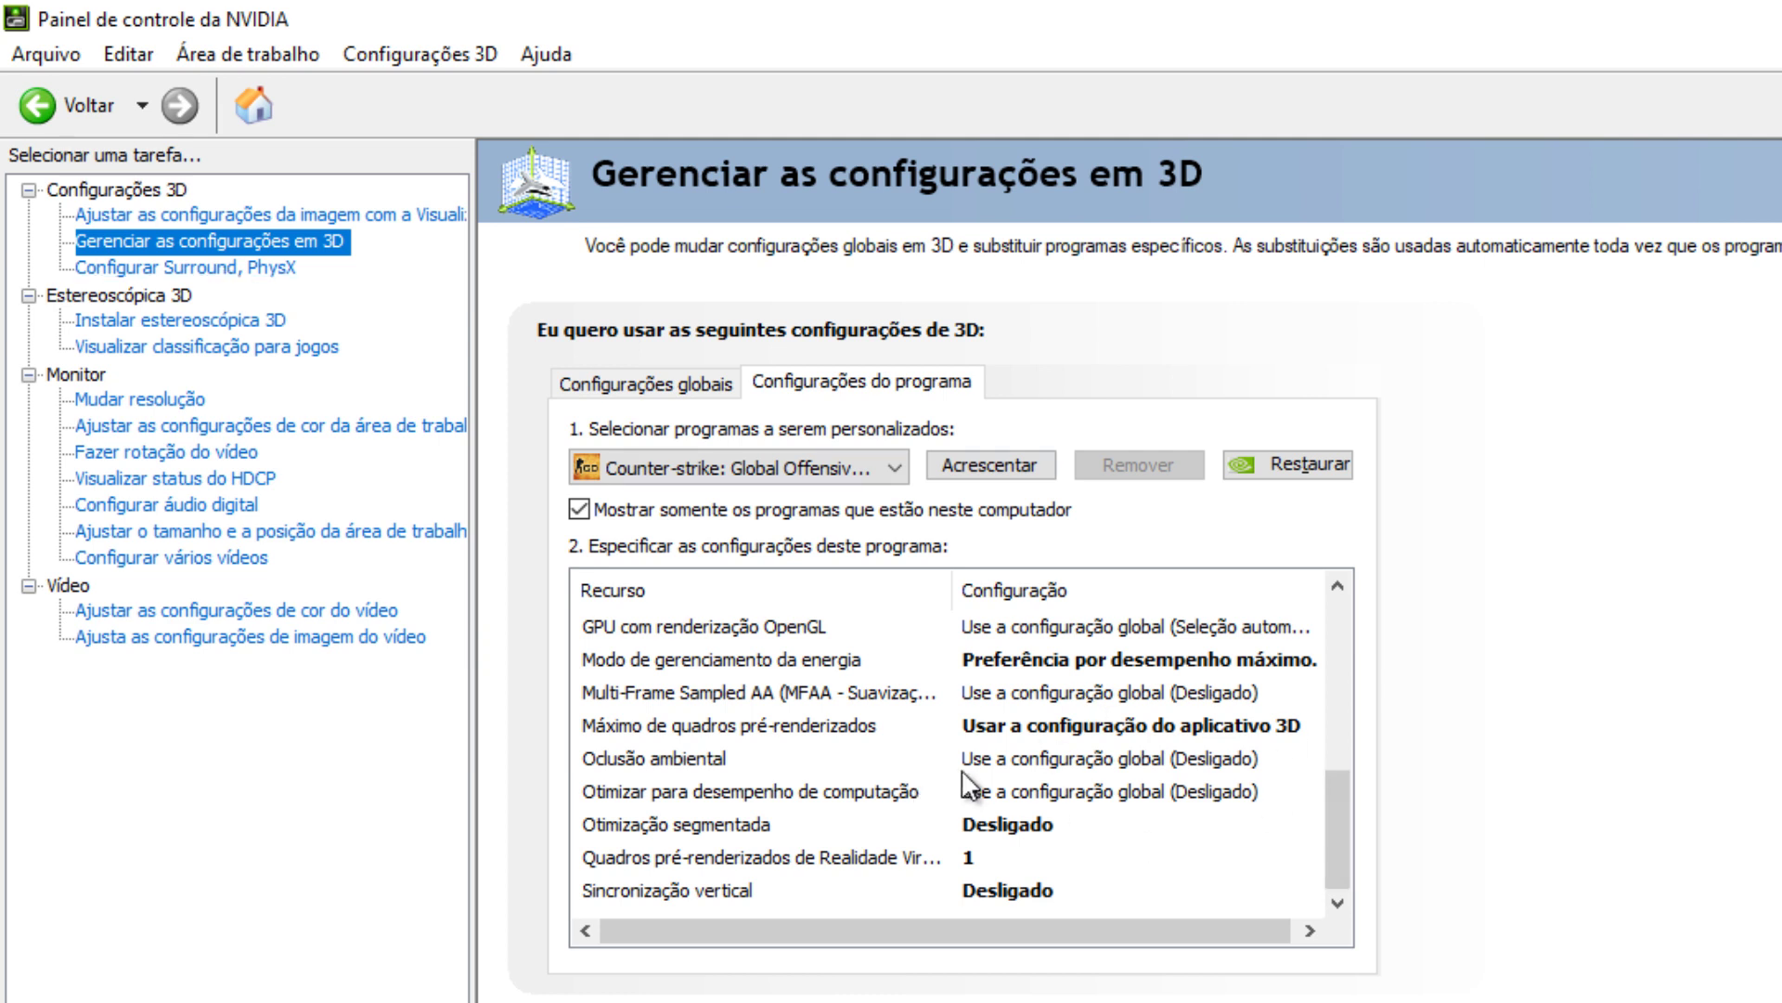
Step: Open Mudar resolução and select a 60Hz refresh rate for the BenQ RL2240H monitor
click(200, 241)
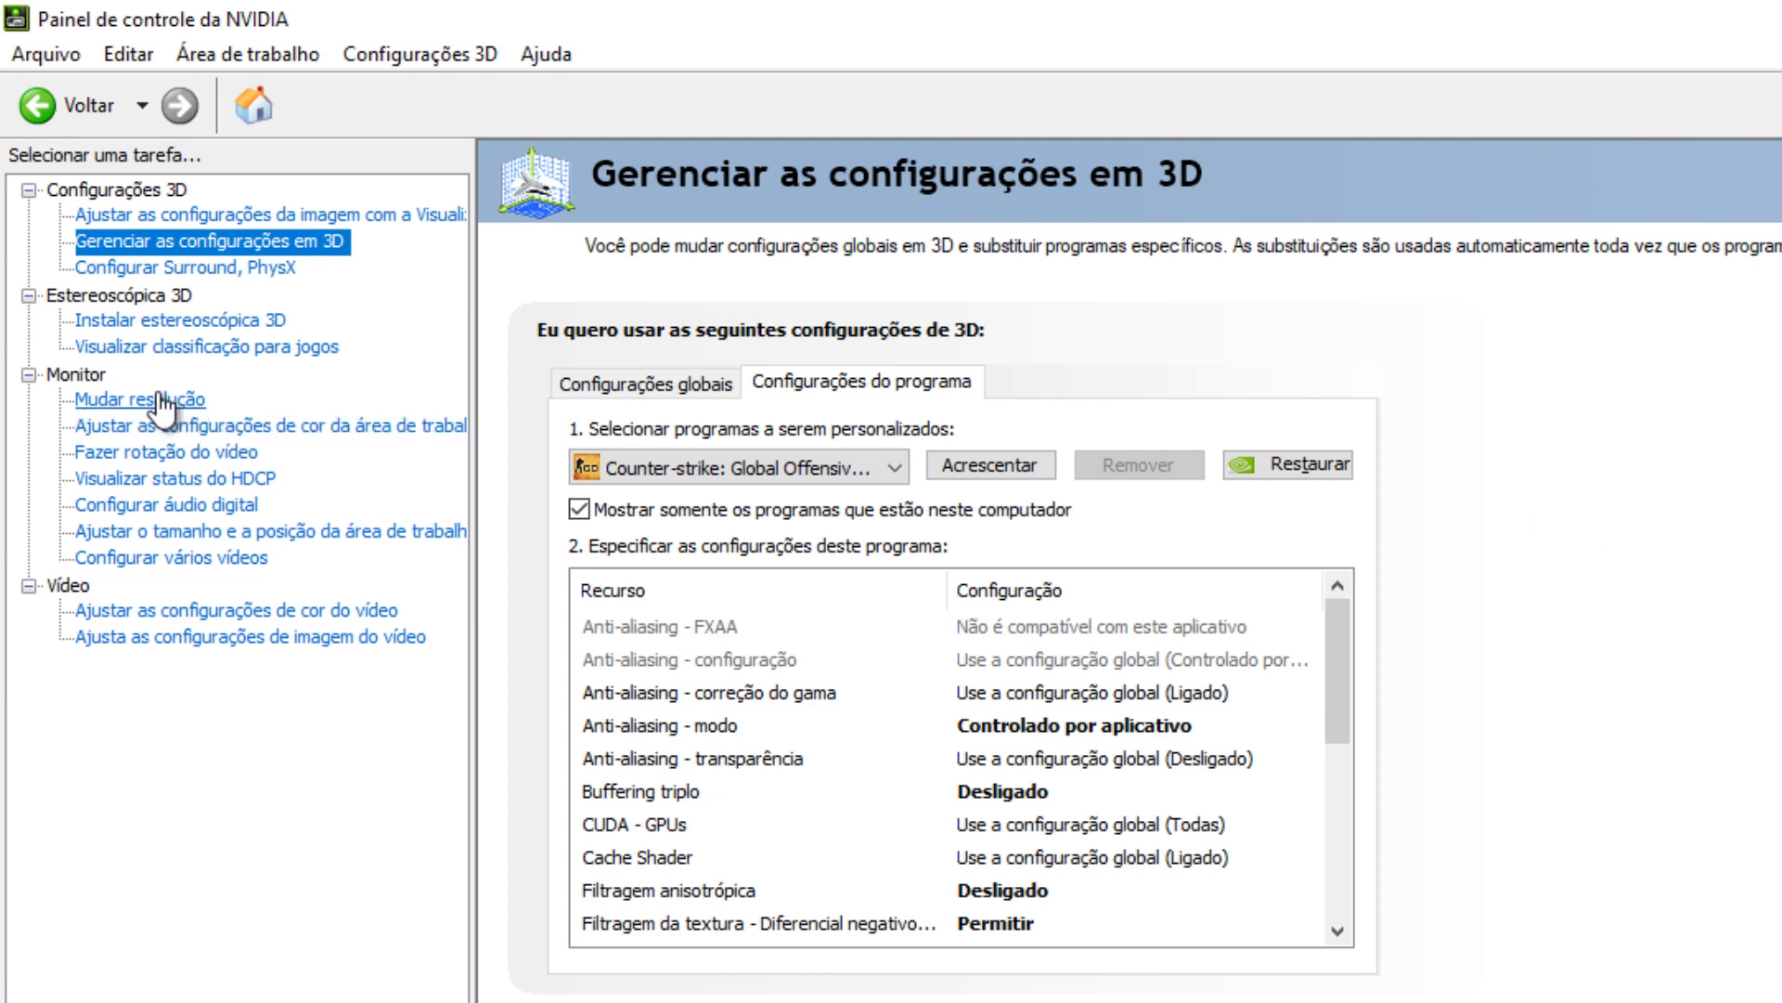
click(89, 402)
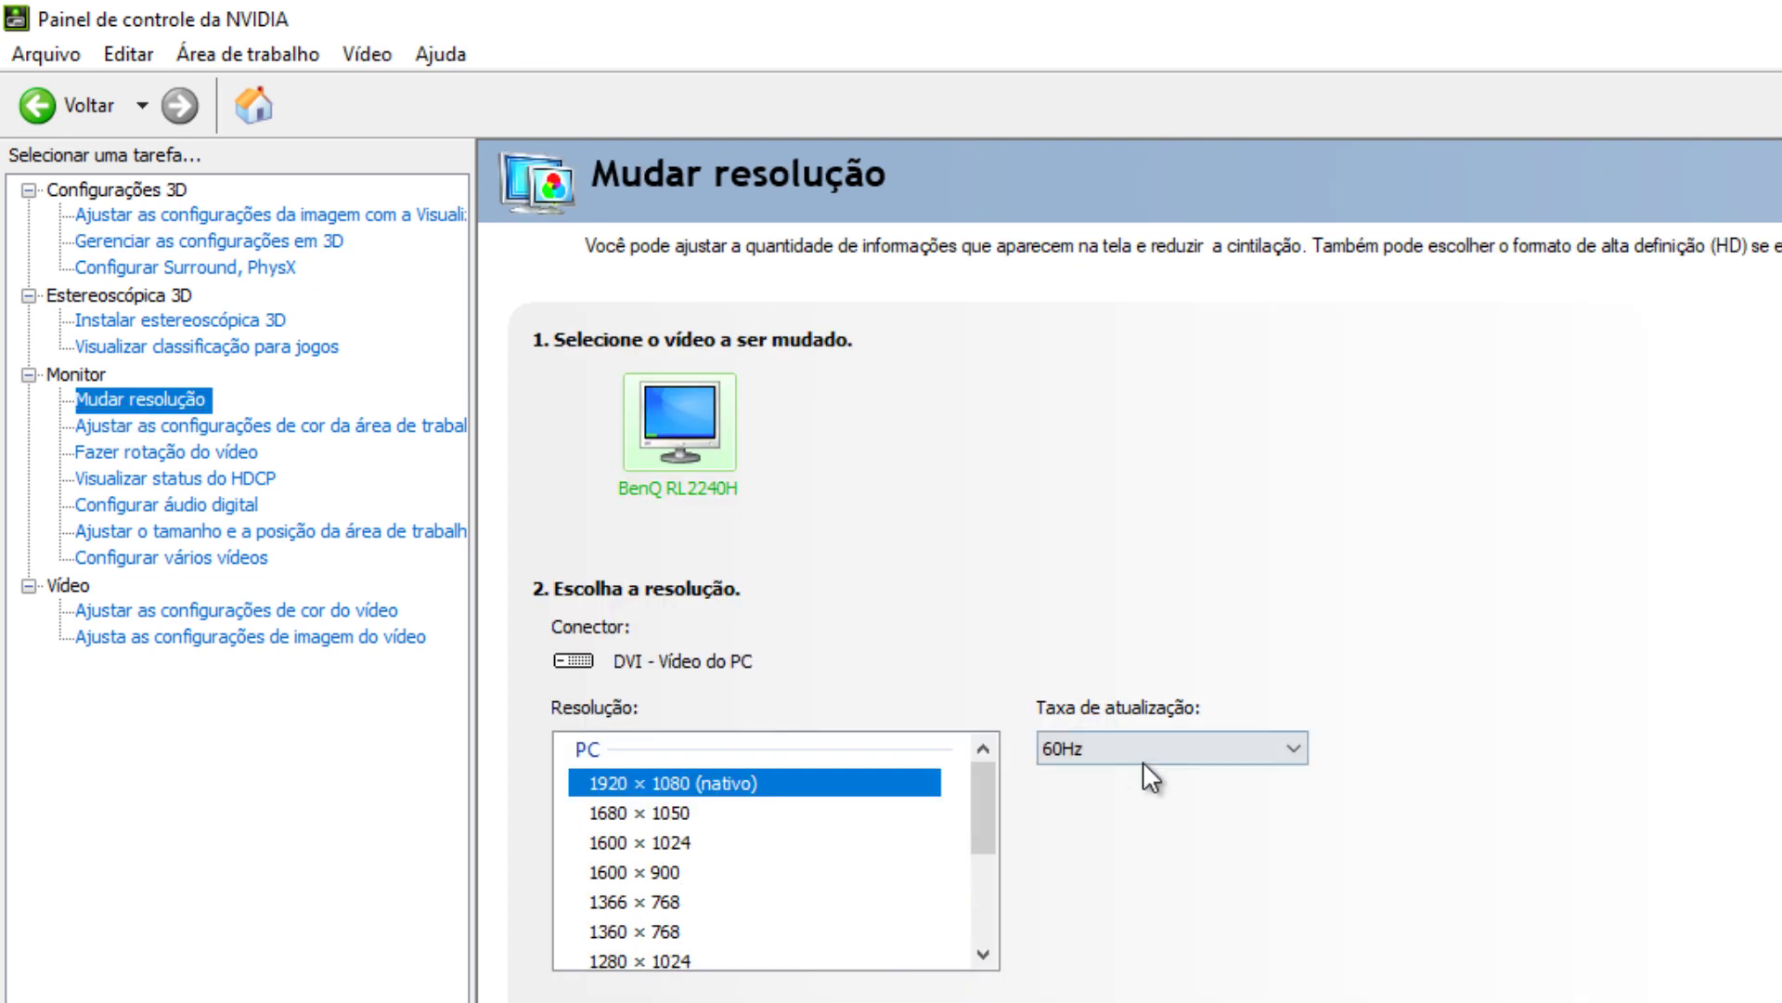
click(1196, 743)
click(1195, 739)
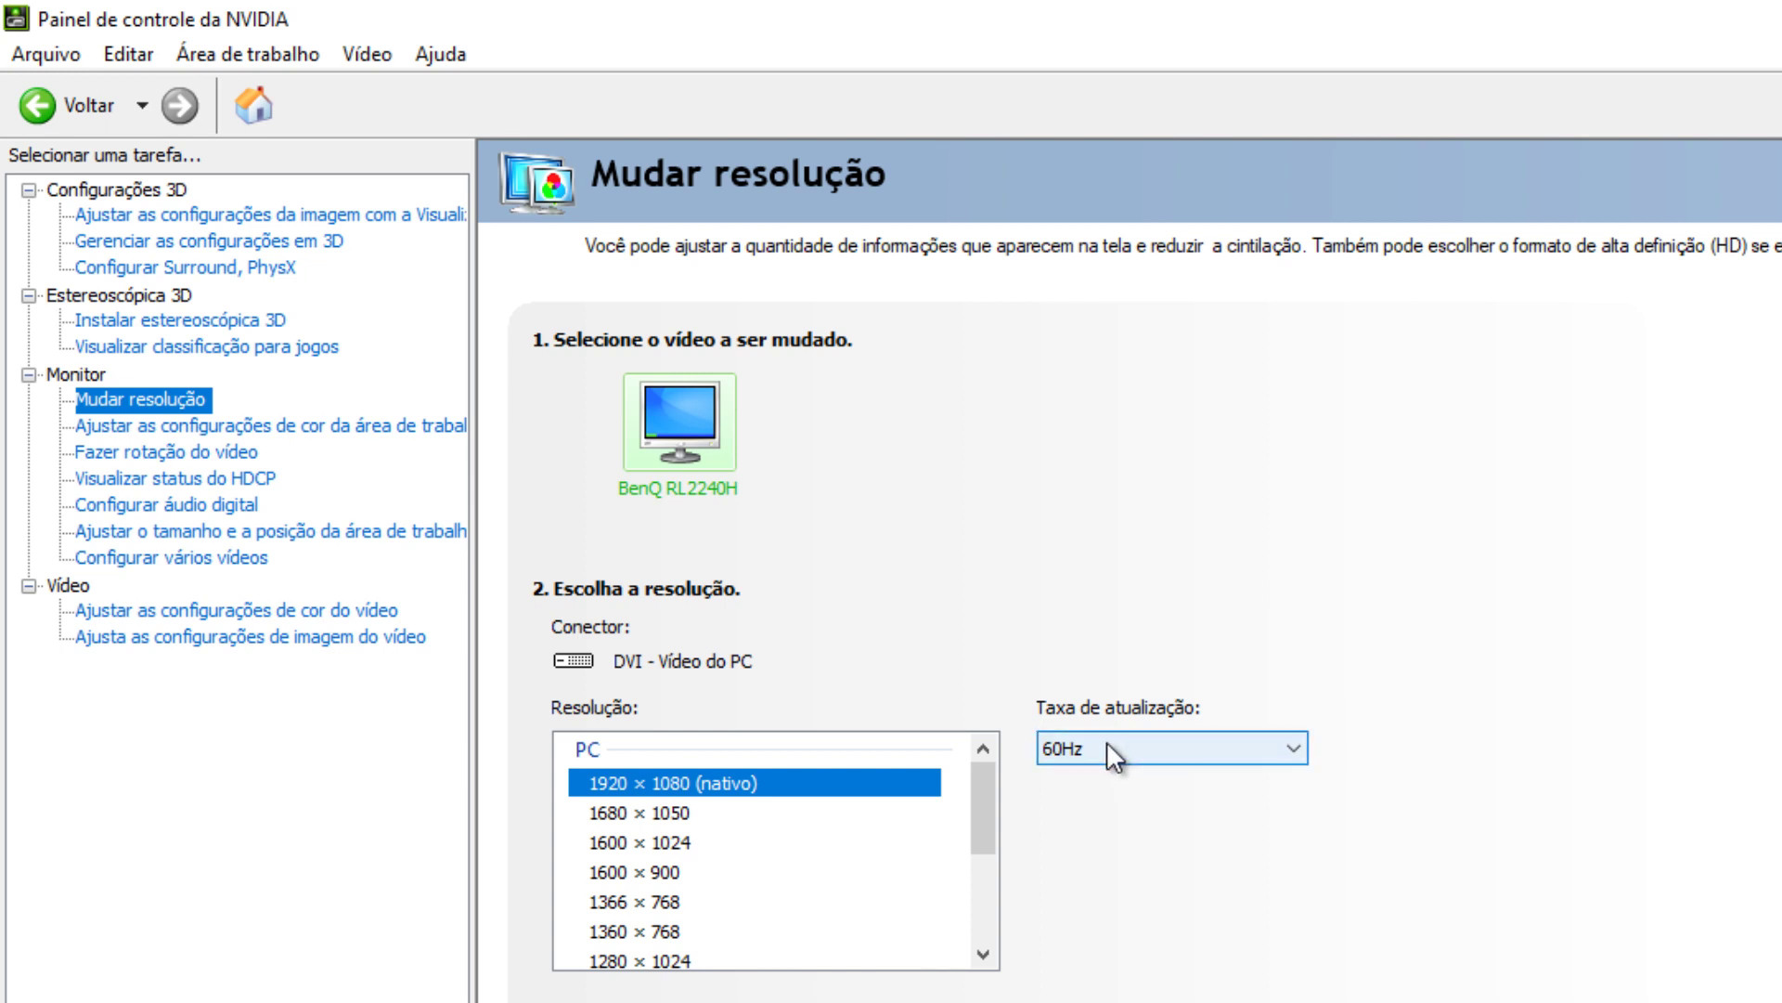
click(1195, 748)
click(1207, 776)
click(176, 408)
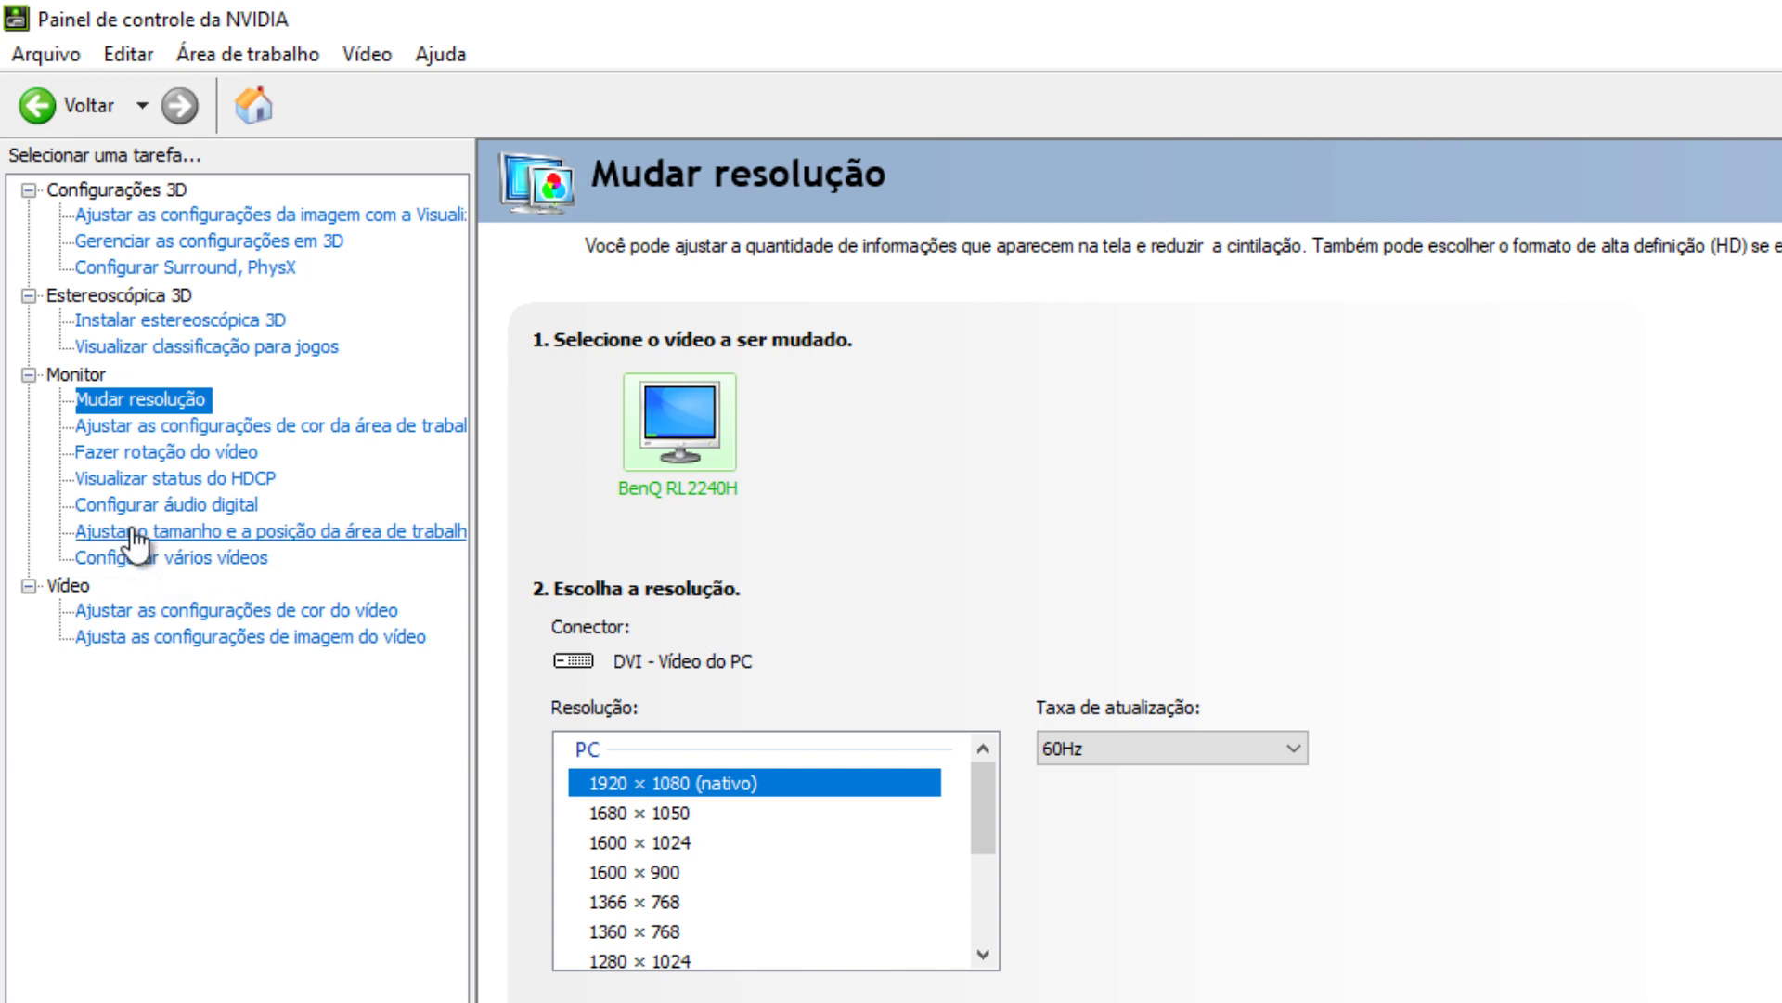
Step: Set the desktop scaling mode to Tela inteira with scaling performed on GPU, and return to Gerenciar as configurações em 3D
click(278, 533)
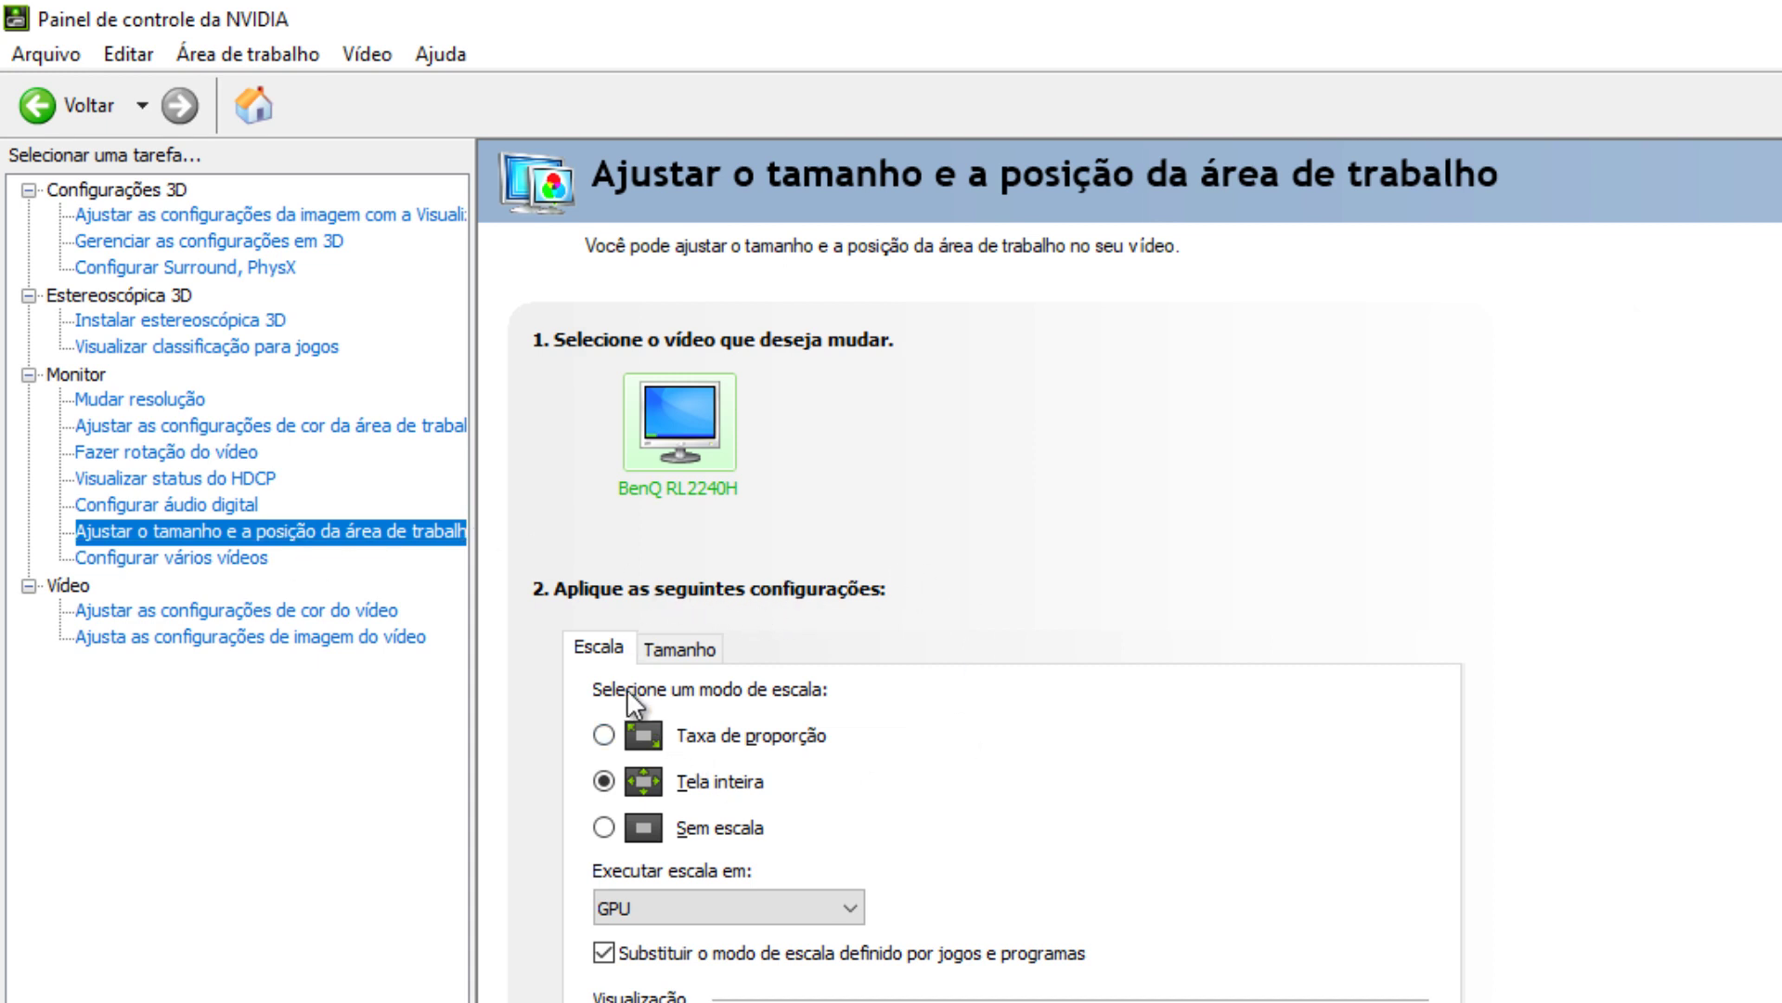
click(604, 782)
click(783, 905)
click(629, 943)
click(216, 242)
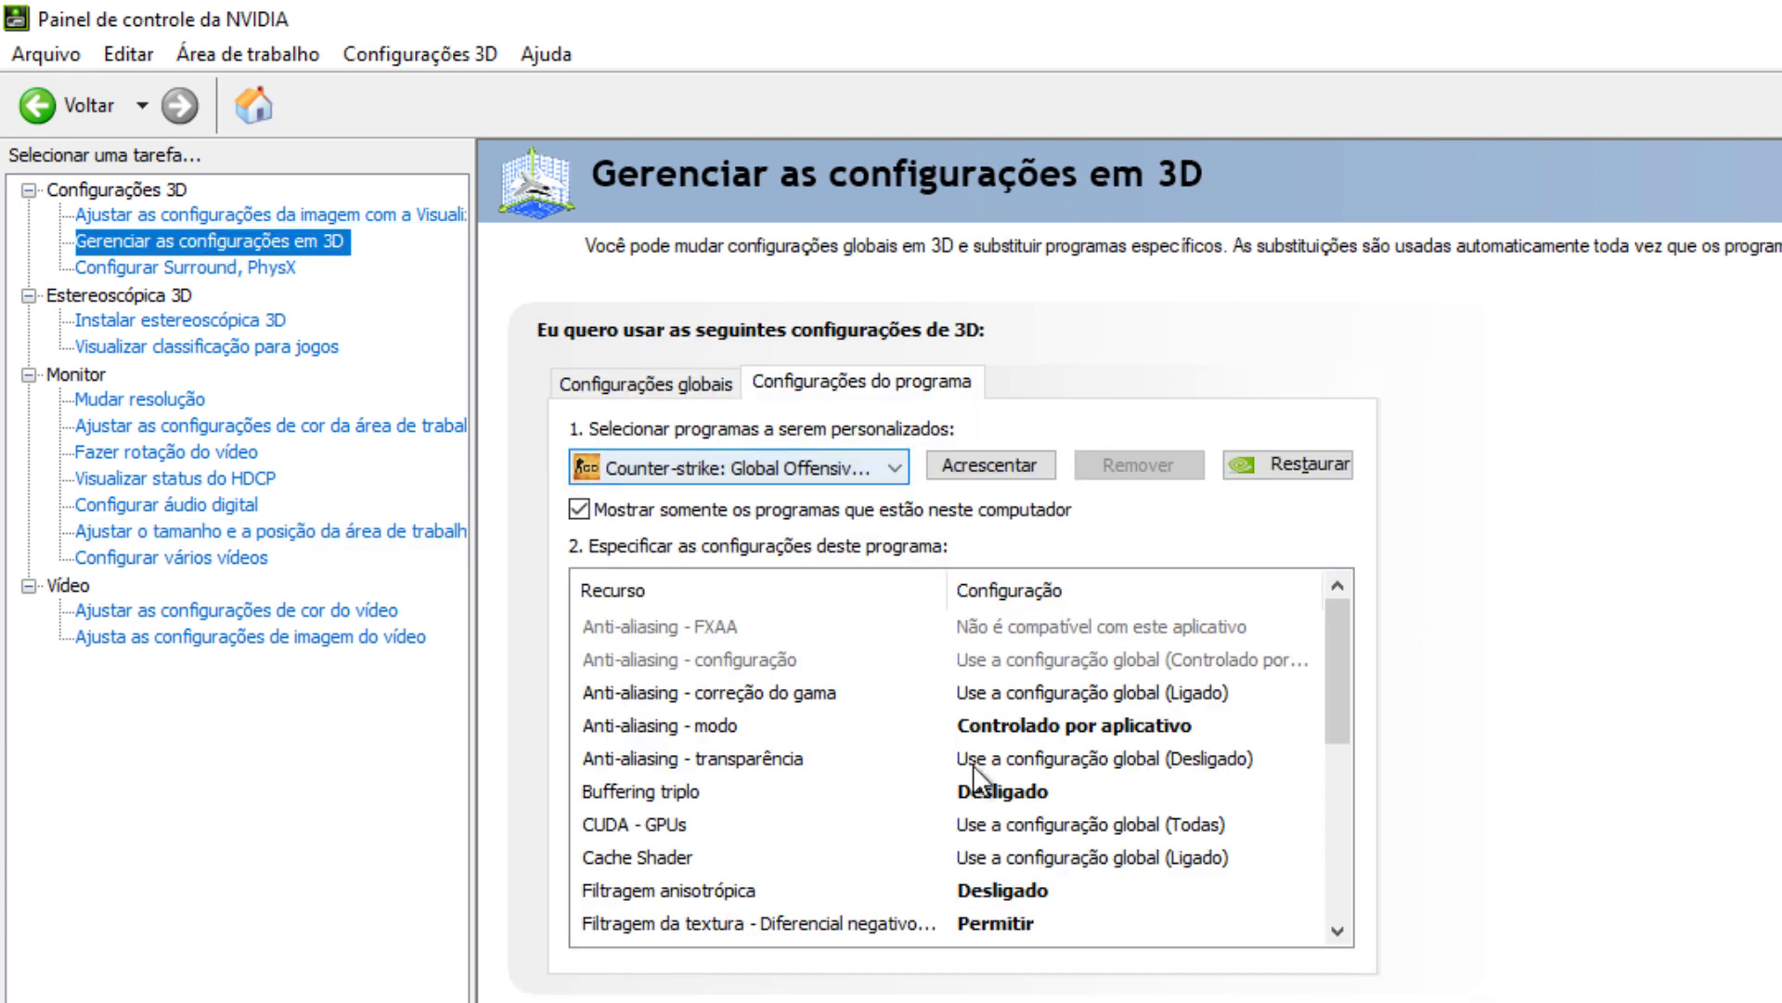